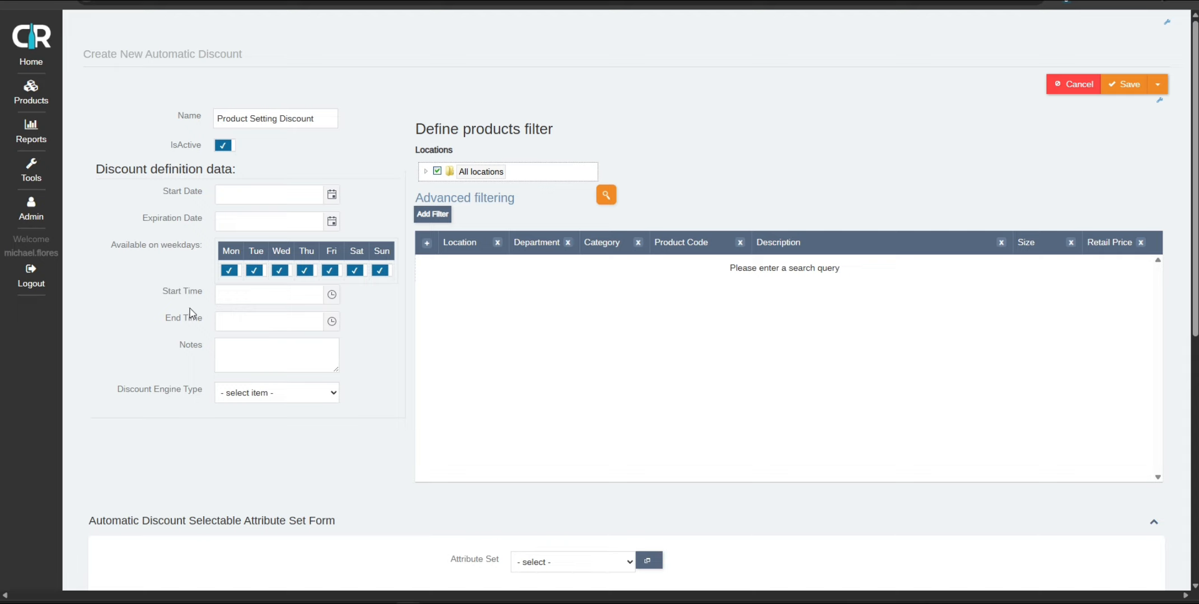
# Set the discount engine type to Product Setting and the entity setting name for price to "Sale Entity Setting"
pyautogui.click(237, 394)
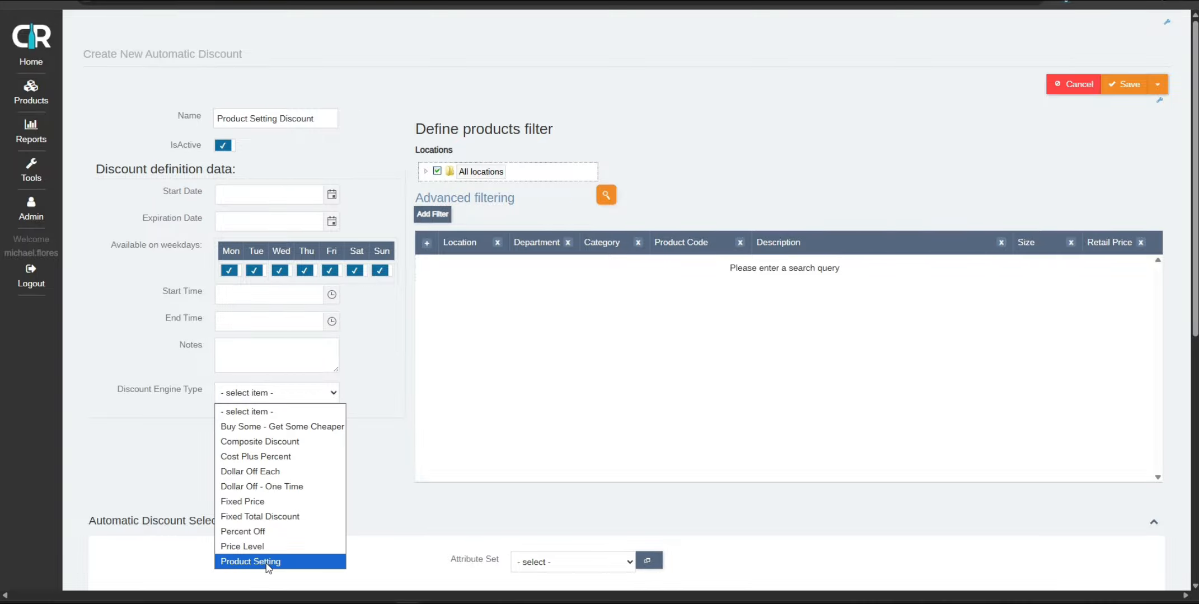
pyautogui.click(247, 562)
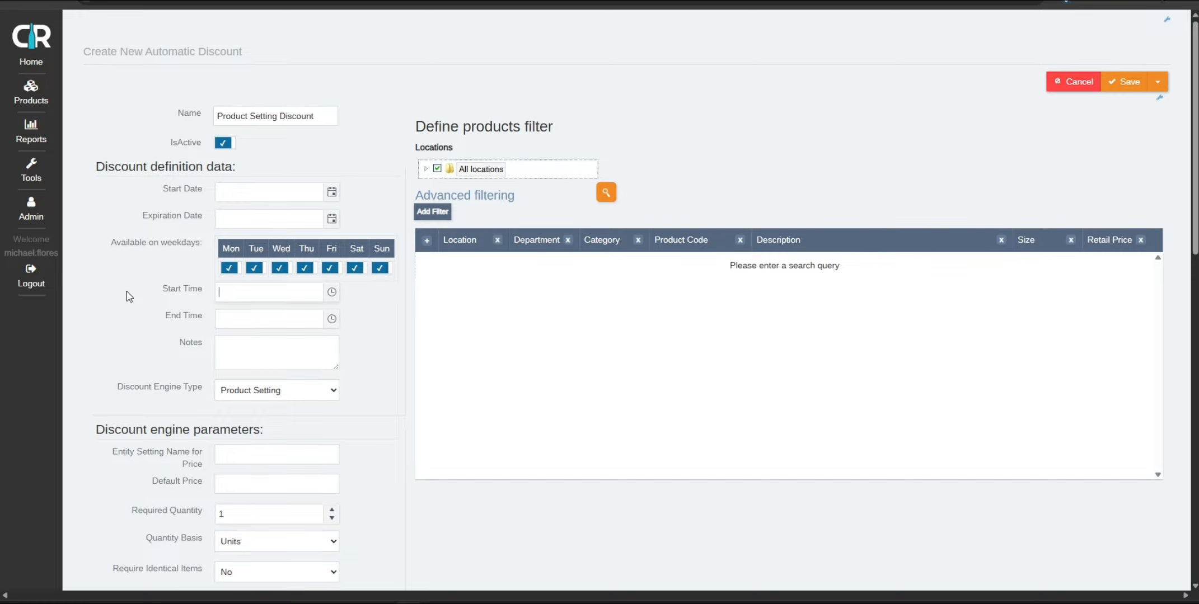
pyautogui.scroll(-3, 125, 294)
pyautogui.click(235, 269)
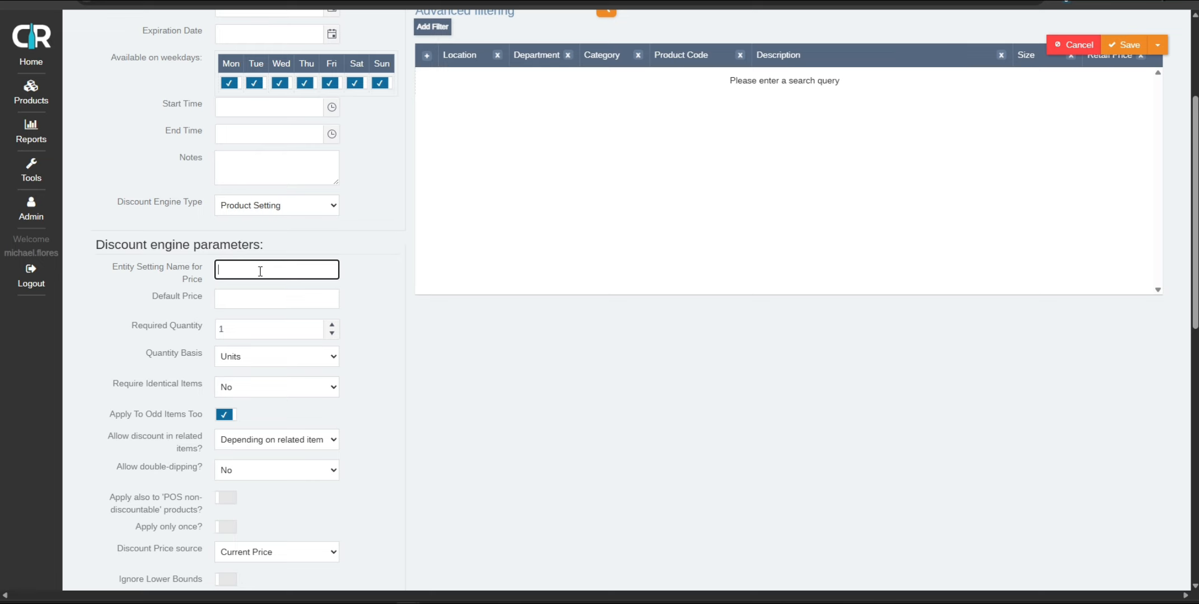
pyautogui.moveTo(178, 266)
pyautogui.write('Sale Entio')
pyautogui.press('BackSpace')
pyautogui.write('ty Setting')
pyautogui.doubleClick(282, 269)
pyautogui.click(286, 261)
pyautogui.tripleClick(291, 268)
pyautogui.doubleClick(295, 272)
pyautogui.click(506, 356)
# Set the discount's default price to 10 in the engine parameters and check what the Default Price parameter means
pyautogui.click(244, 301)
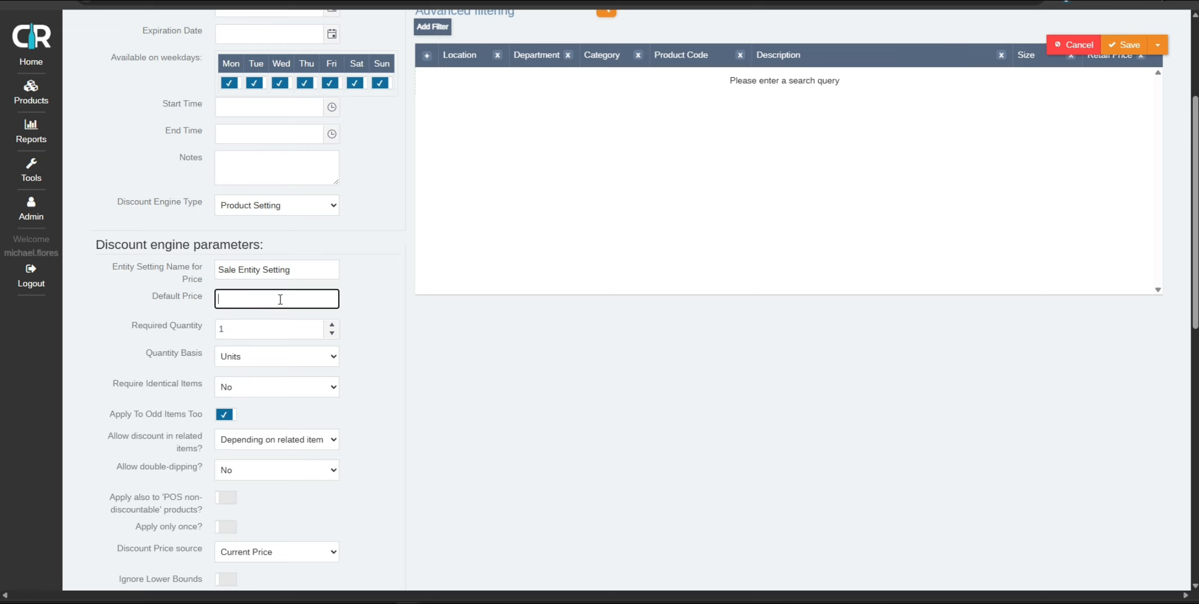
pyautogui.write('10')
pyautogui.click(434, 368)
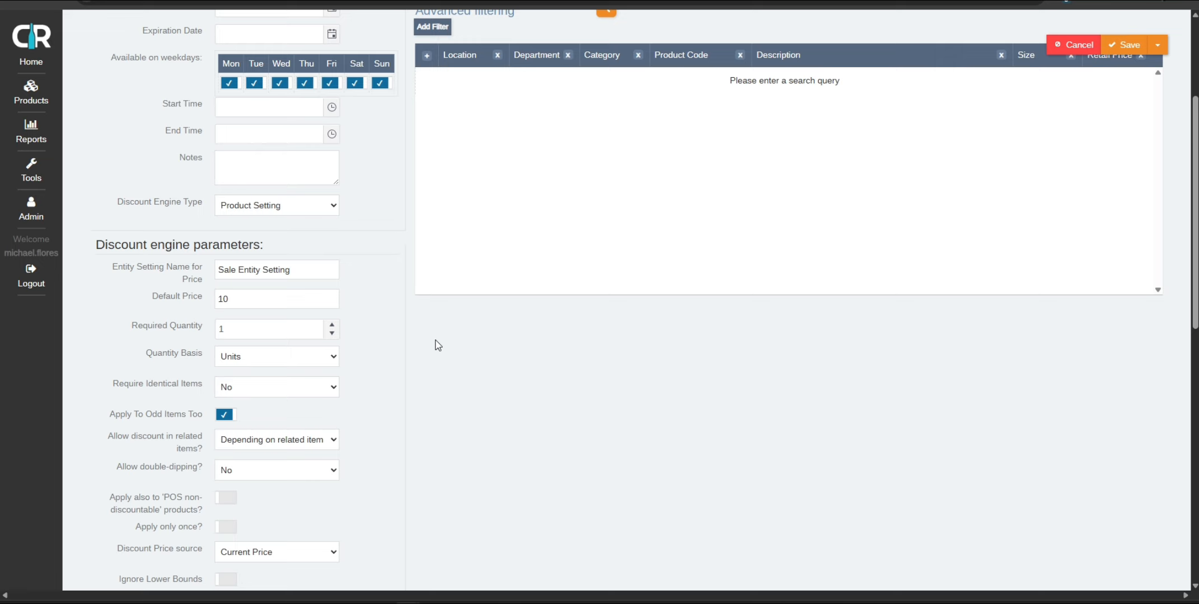
pyautogui.click(172, 303)
pyautogui.moveTo(171, 303)
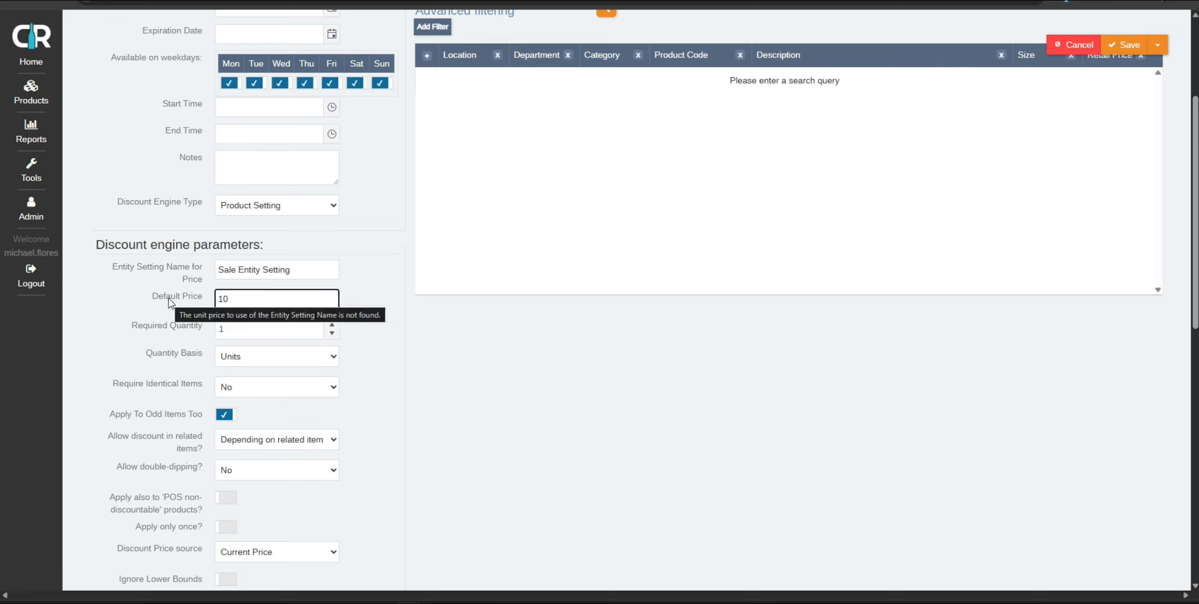
pyautogui.click(293, 311)
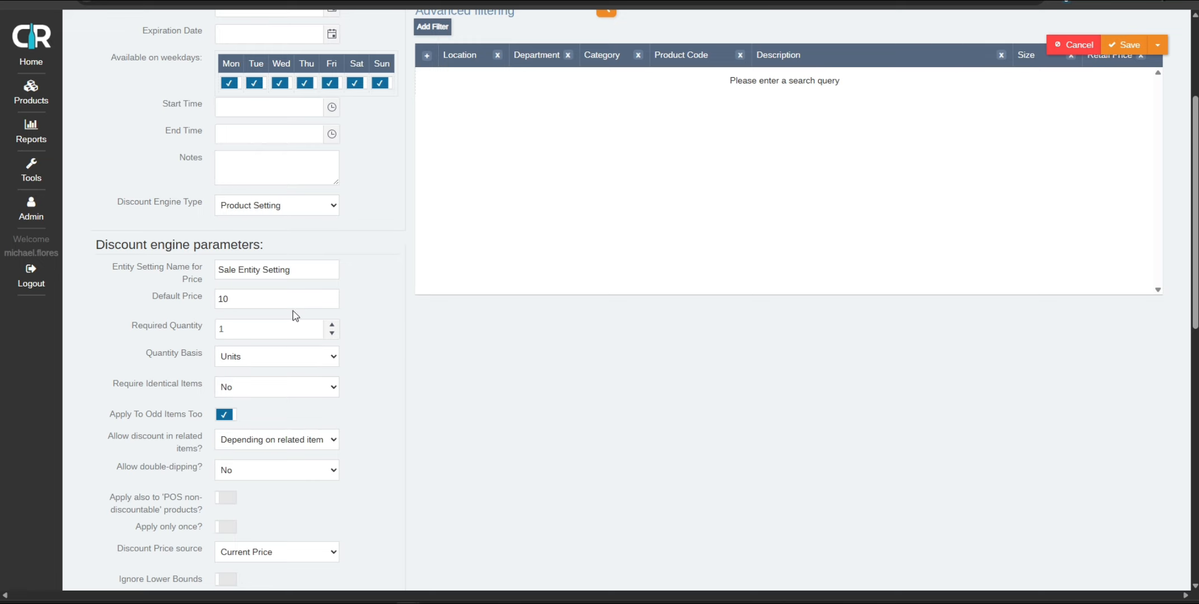
pyautogui.doubleClick(296, 301)
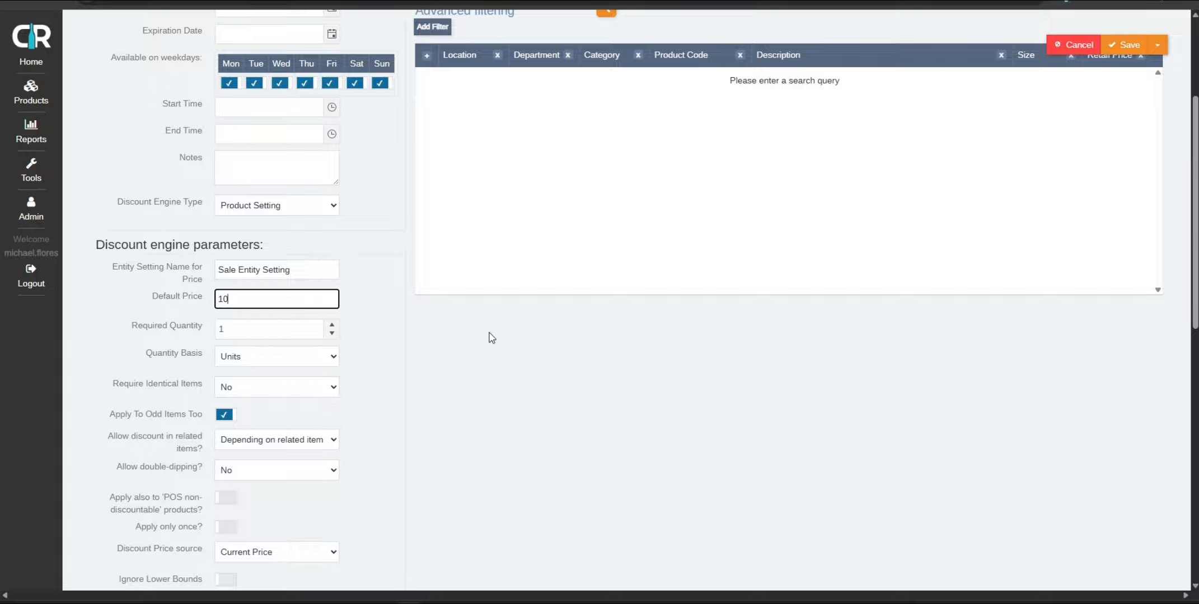
pyautogui.doubleClick(301, 274)
pyautogui.tripleClick(301, 274)
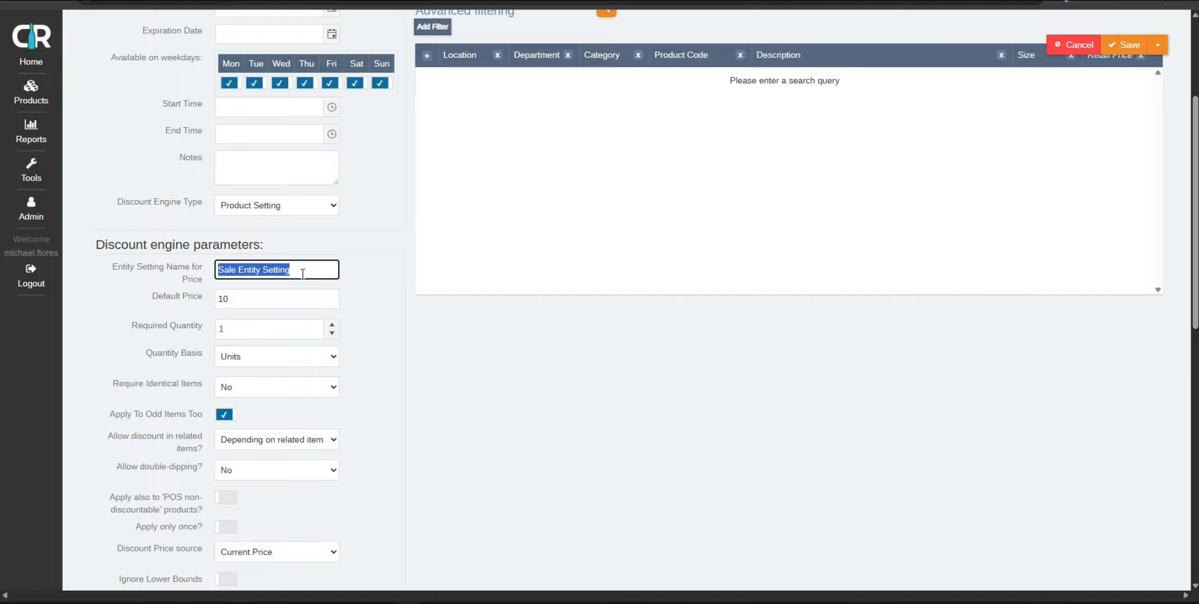
# Set the required quantity in the discount engine parameters to 2
pyautogui.doubleClick(264, 329)
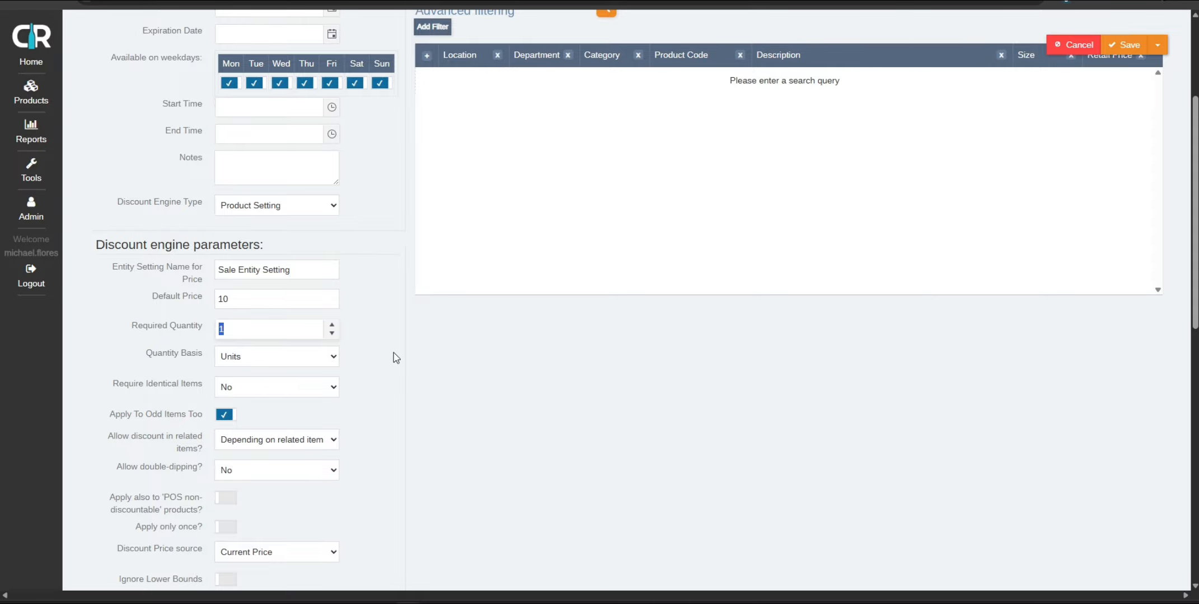
pyautogui.write('2')
pyautogui.scroll(-3, 361, 471)
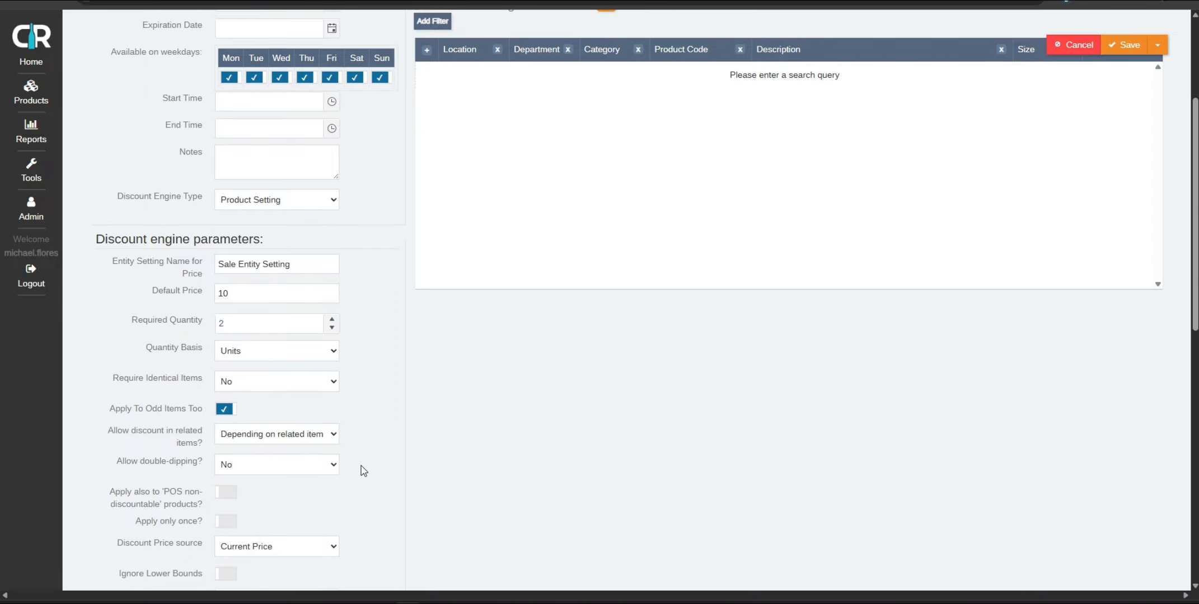
# Add a products filter where Department contains "wine" and run it
pyautogui.scroll(7, 342, 492)
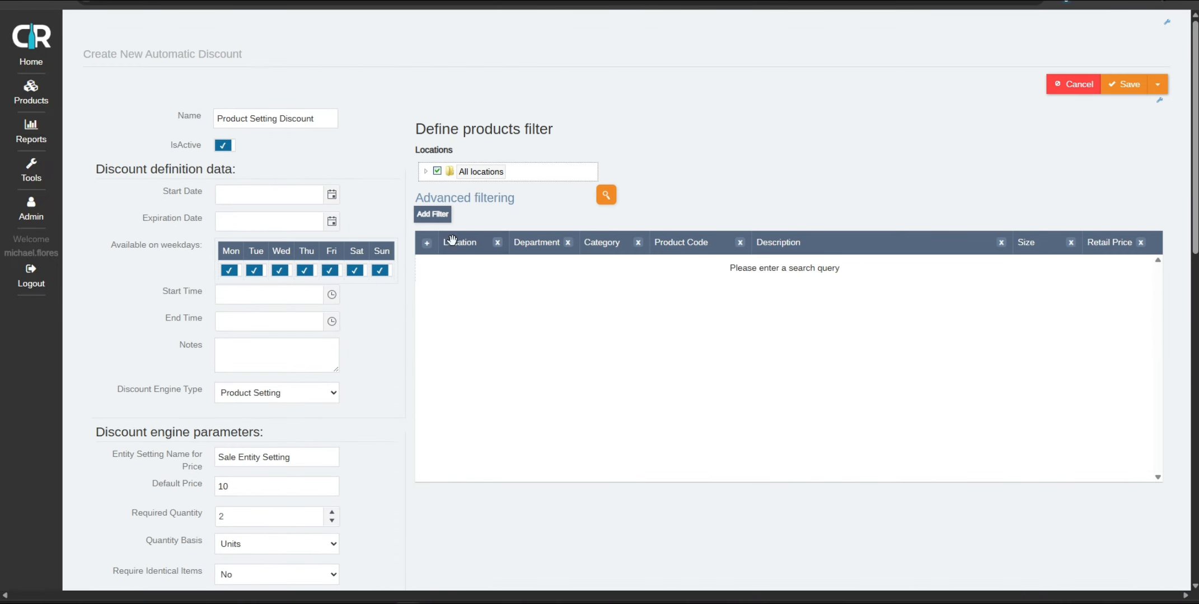
pyautogui.click(432, 215)
pyautogui.click(482, 224)
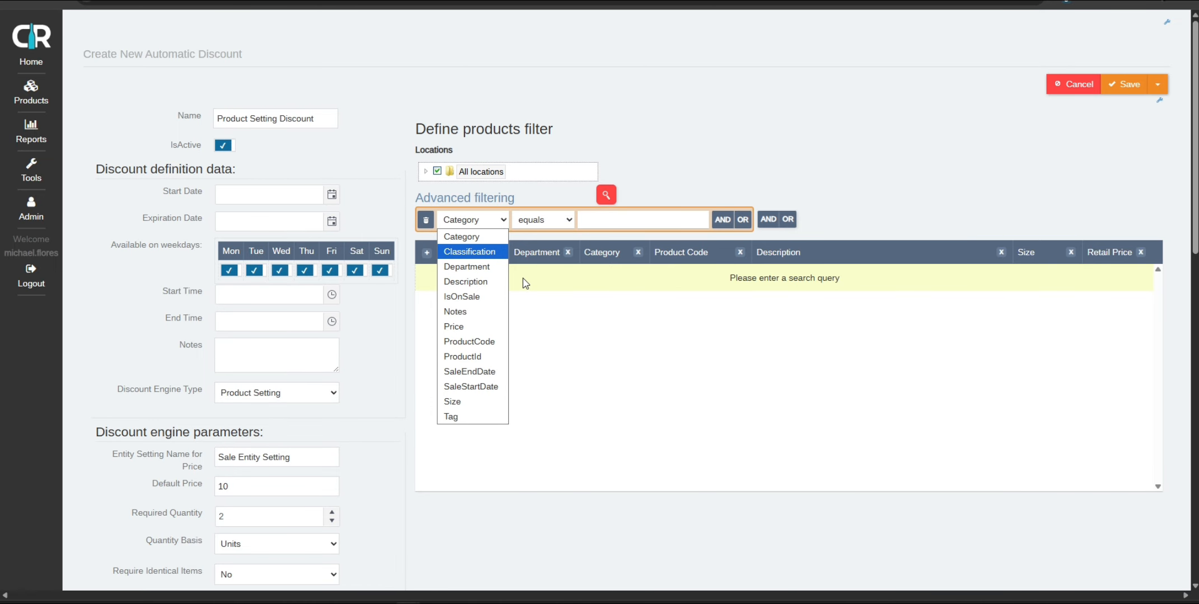
pyautogui.click(491, 273)
pyautogui.click(586, 222)
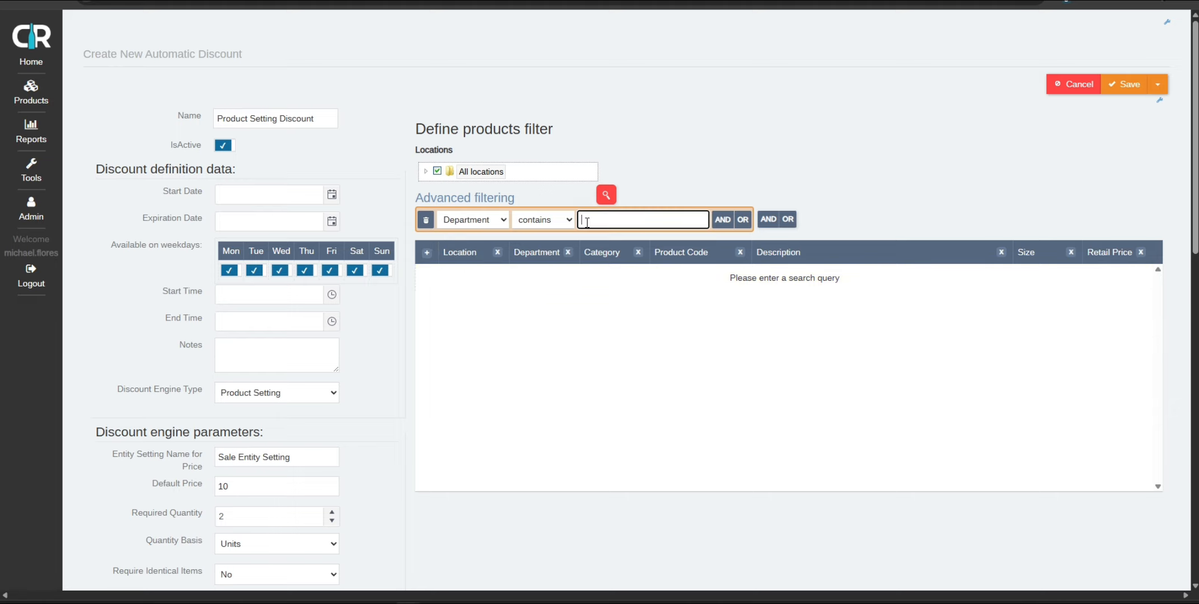
pyautogui.write('wine')
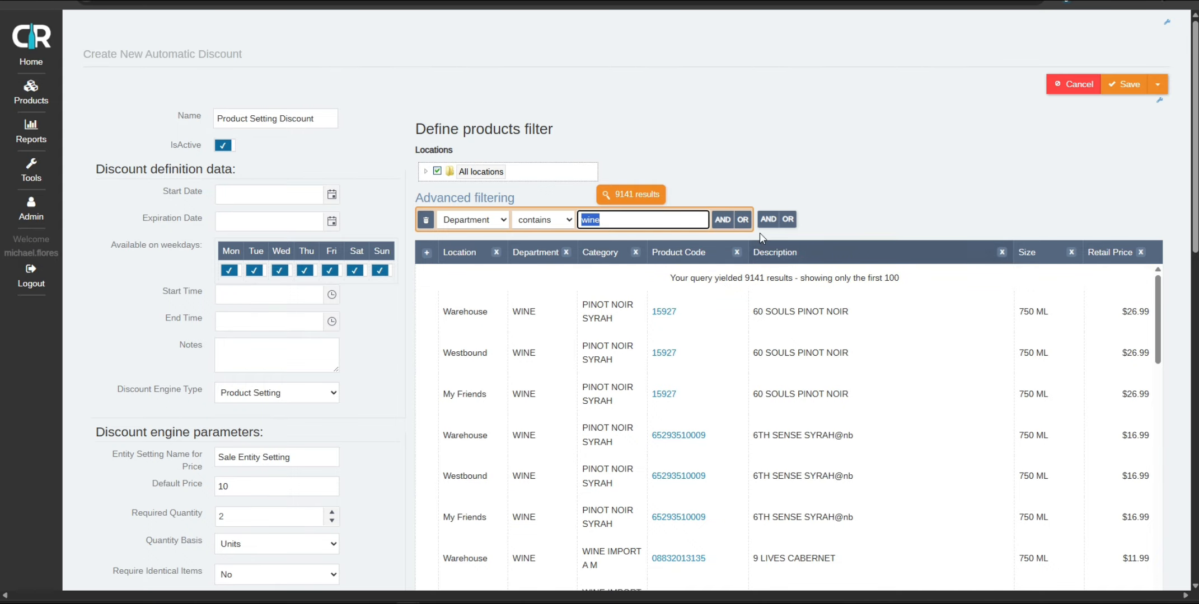
# Add an AND condition of Price <= 15 to the products filter, run the search and review the matching products
pyautogui.click(769, 222)
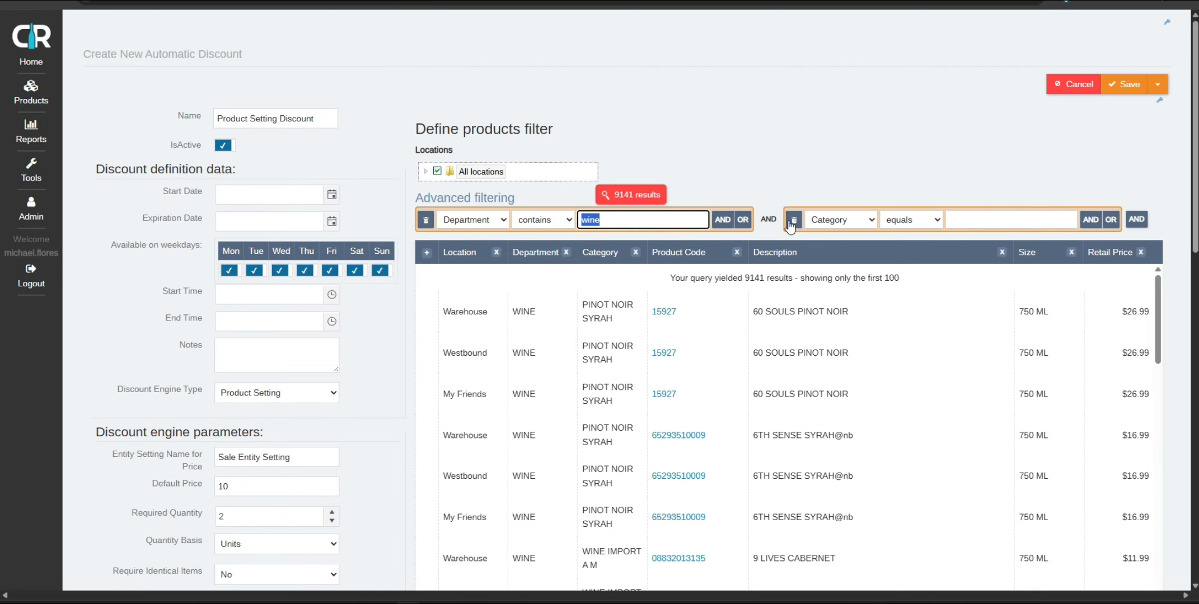
pyautogui.click(845, 220)
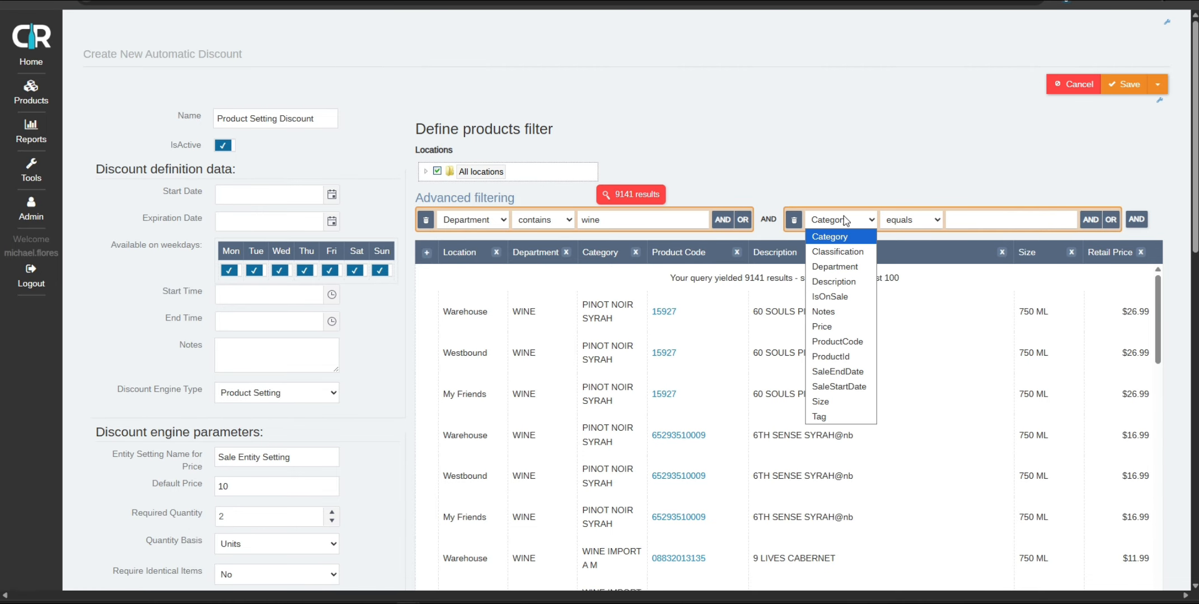
pyautogui.click(856, 329)
pyautogui.click(911, 220)
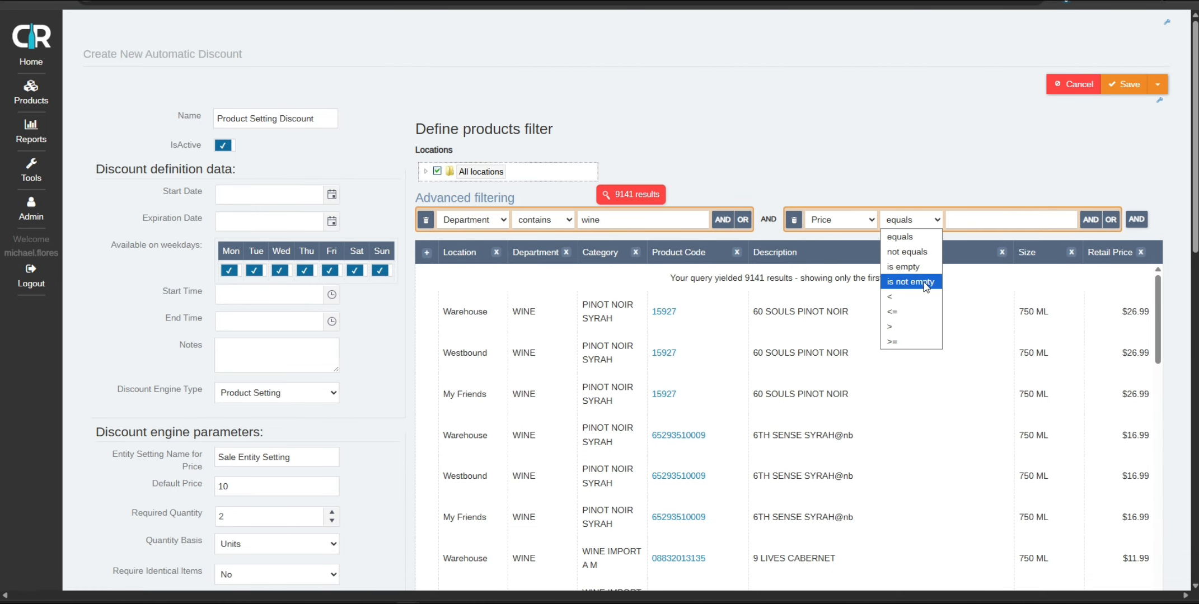
pyautogui.click(911, 311)
pyautogui.click(1005, 219)
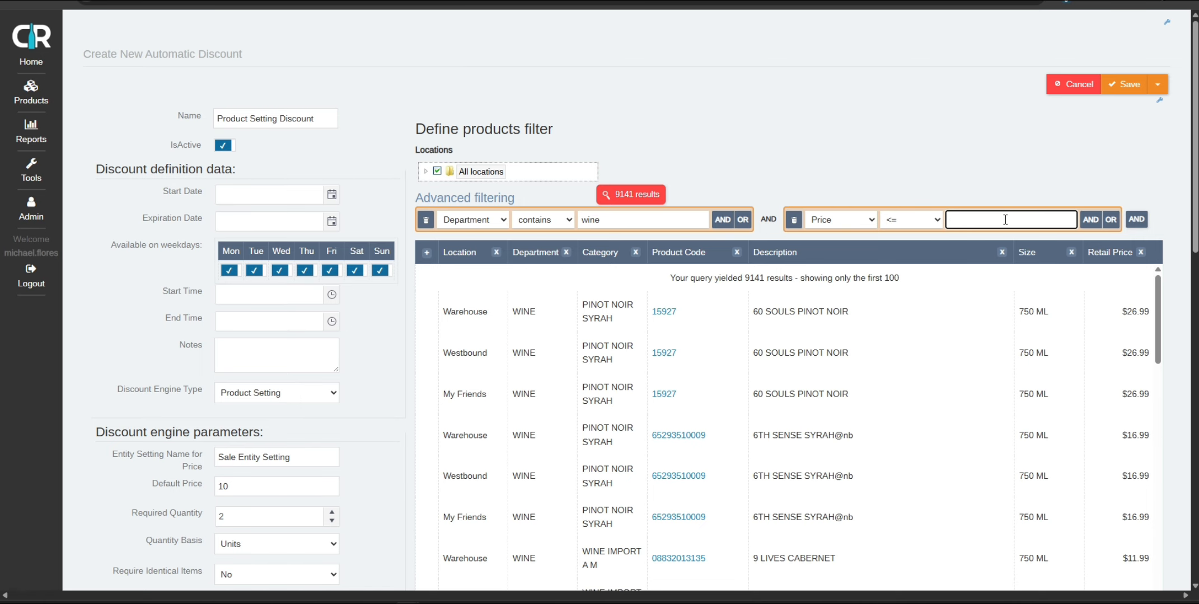
pyautogui.write('15')
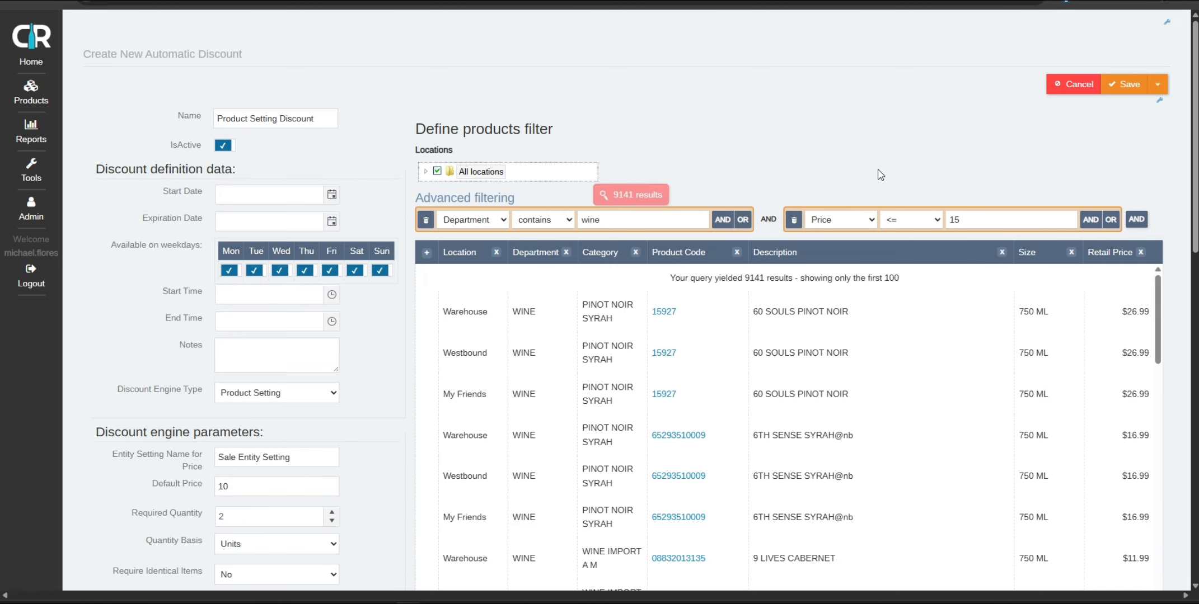
pyautogui.click(618, 196)
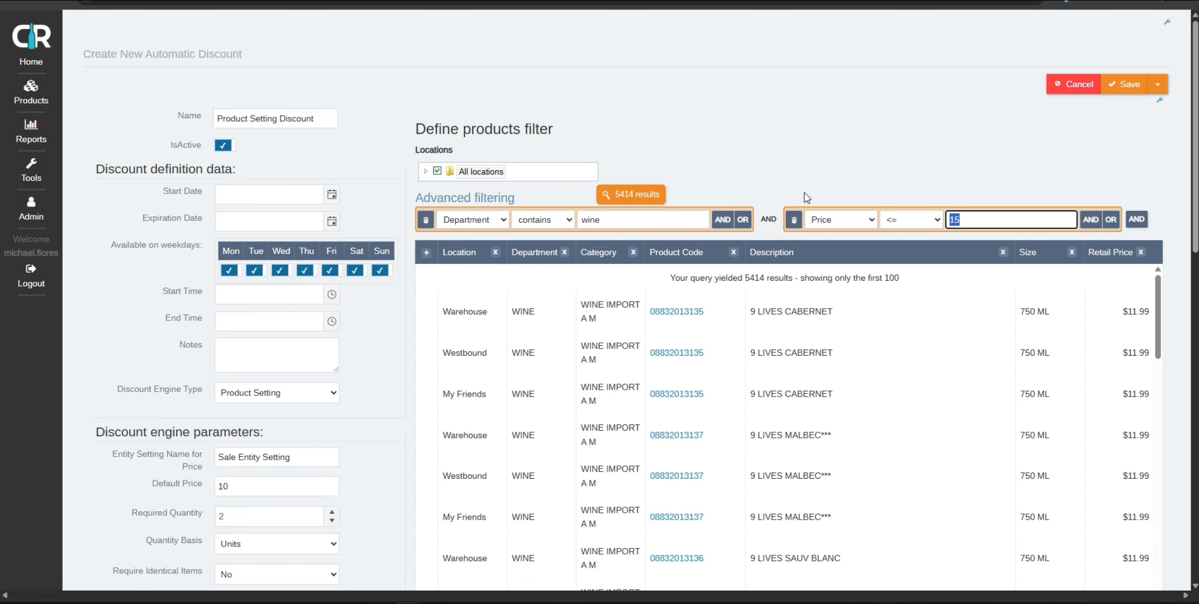
pyautogui.click(816, 190)
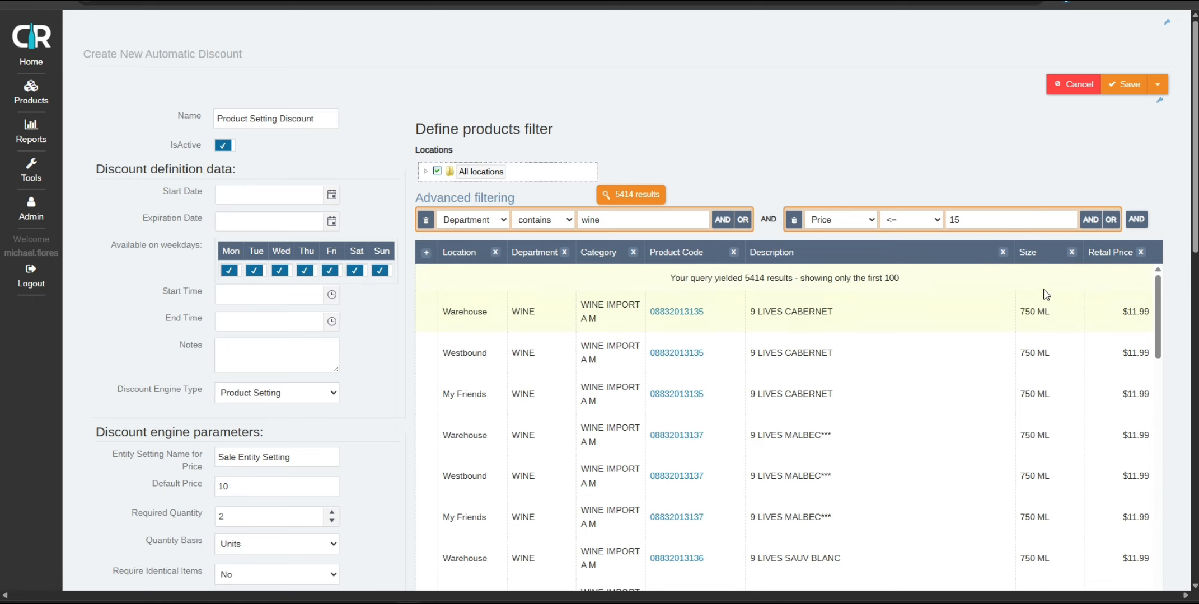
pyautogui.scroll(-5, 1045, 305)
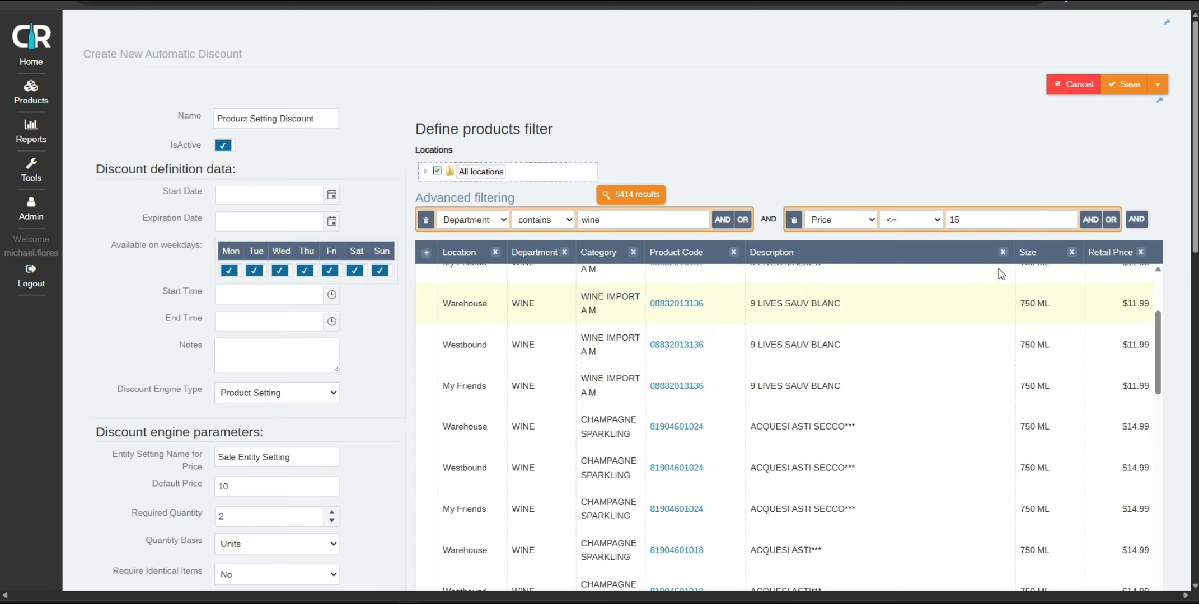
pyautogui.scroll(-3, 347, 182)
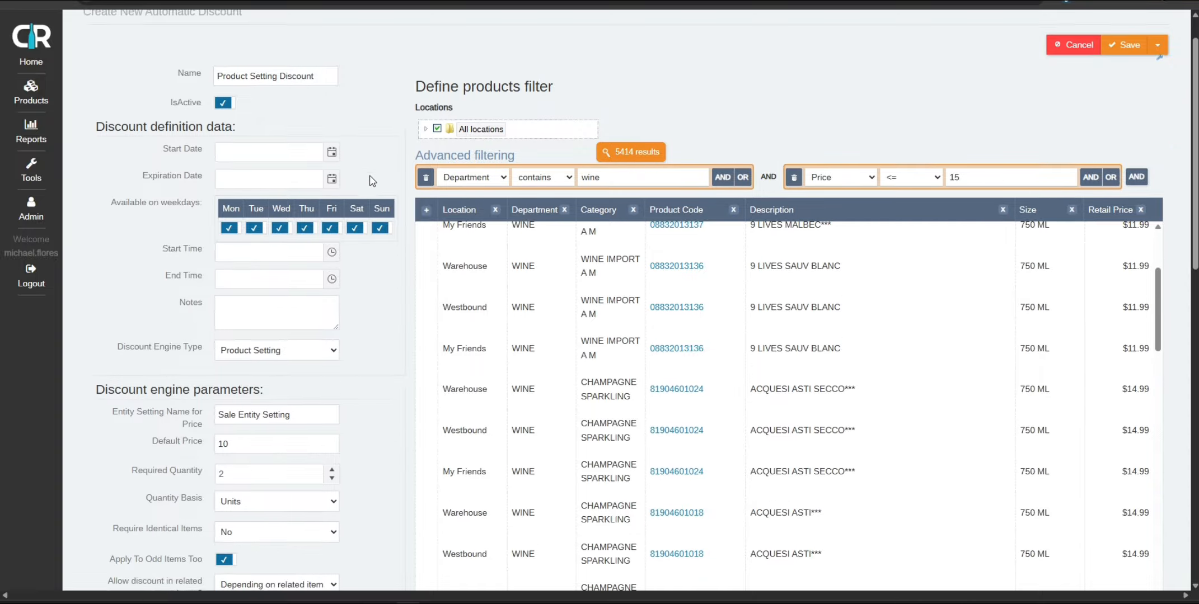
pyautogui.scroll(3, 390, 171)
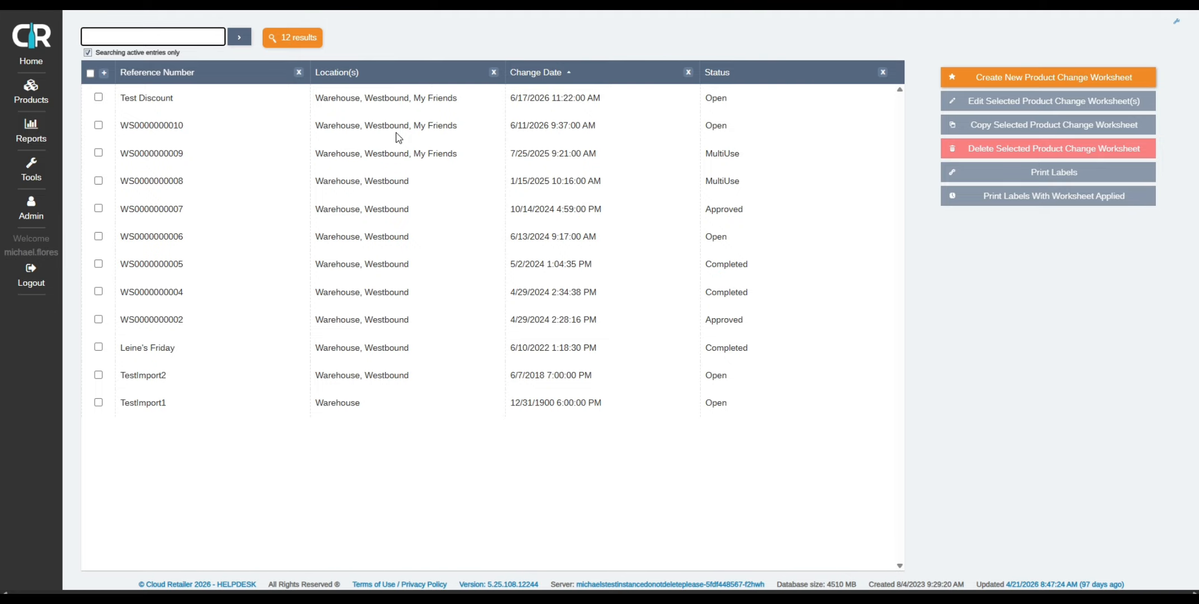
# Go to the product change worksheets and start creating a new worksheet
pyautogui.click(41, 178)
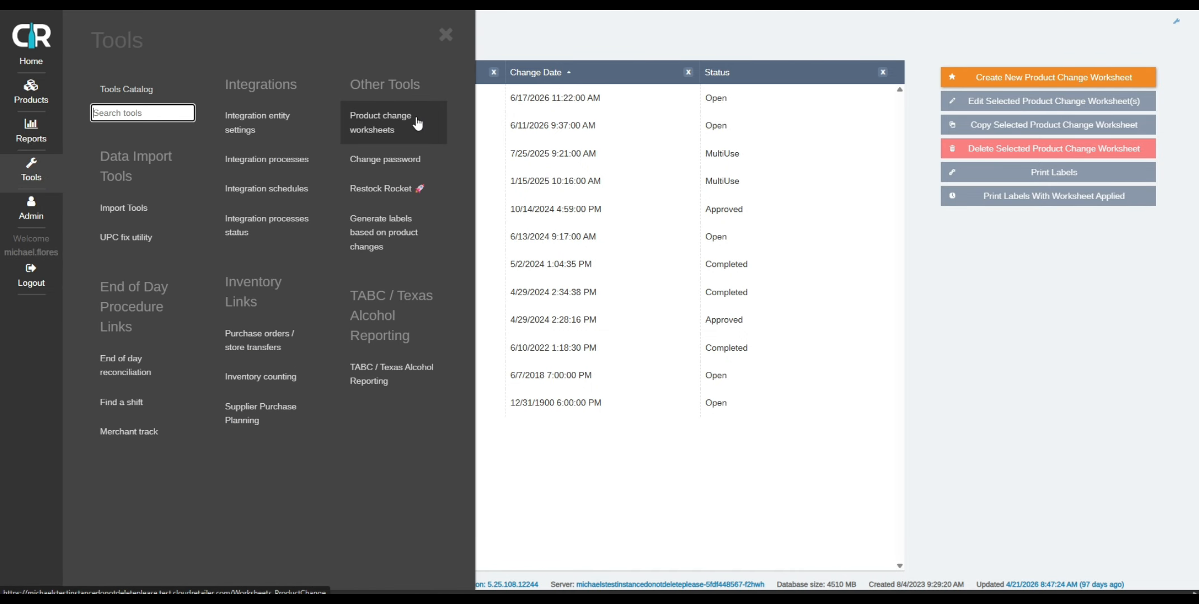
pyautogui.click(413, 126)
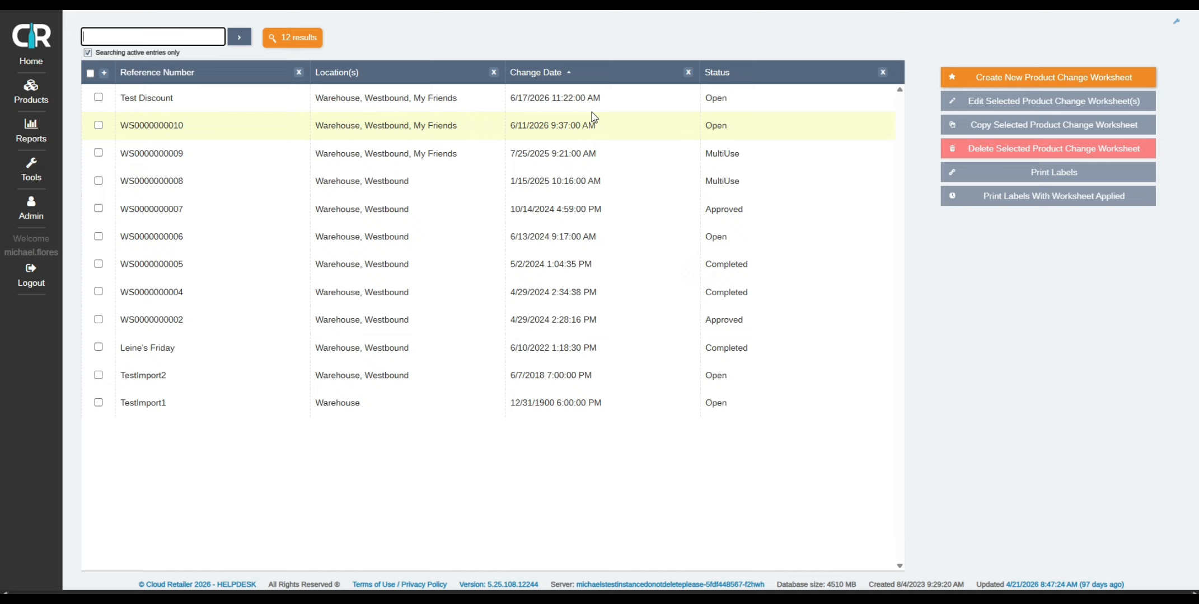
pyautogui.click(1057, 81)
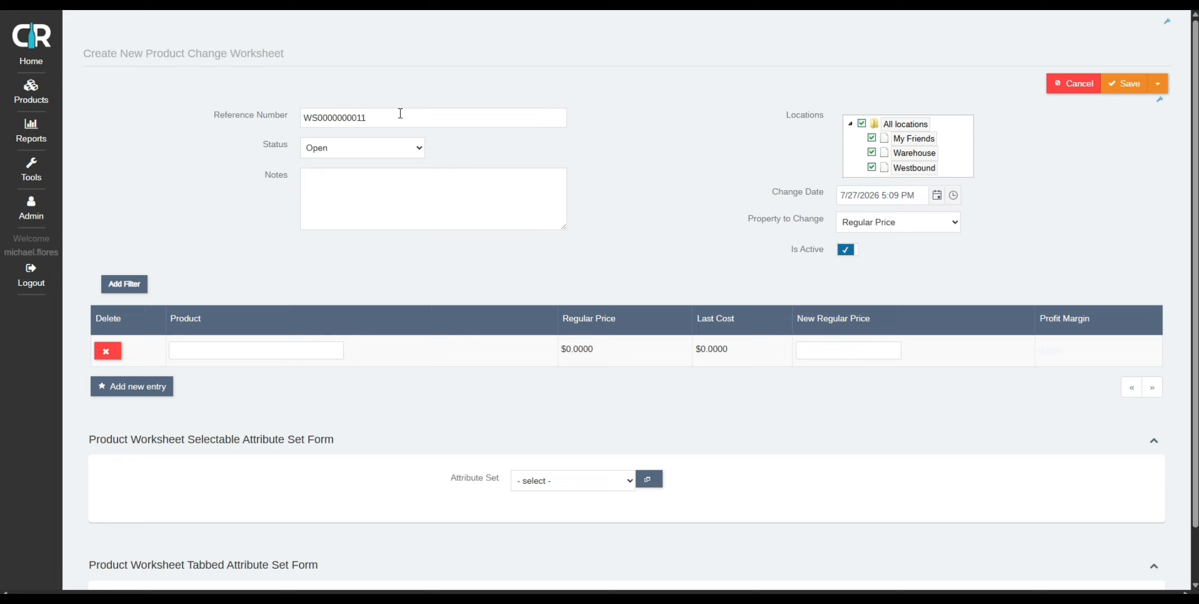
# Replace the new worksheet's default reference number with the word "Reference" followed by a space
pyautogui.doubleClick(401, 116)
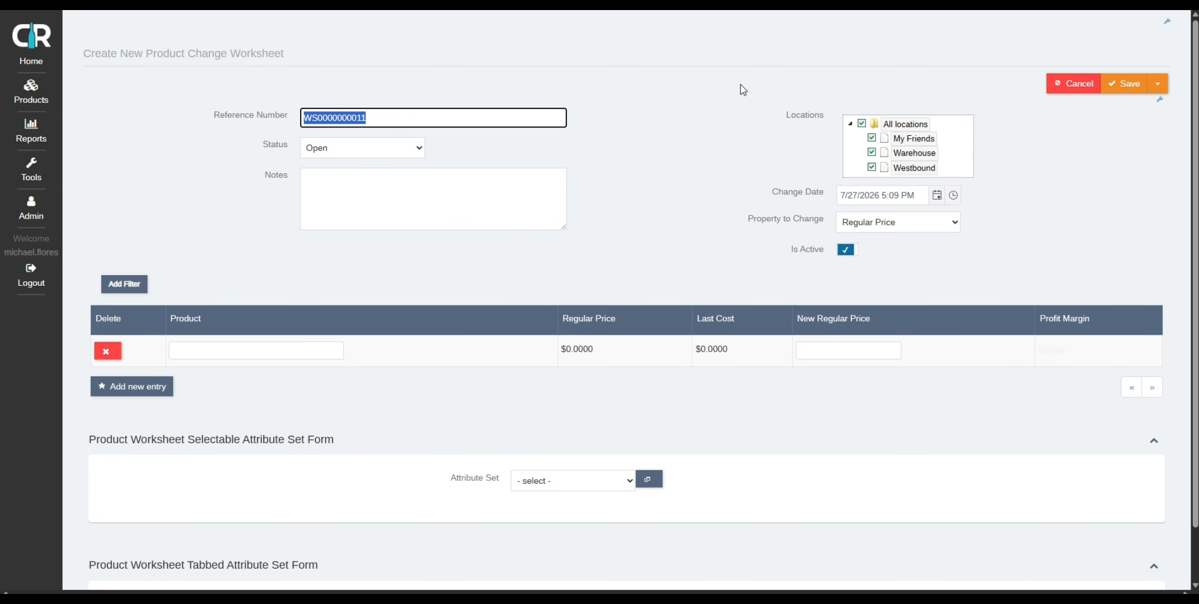
pyautogui.write('REfere')
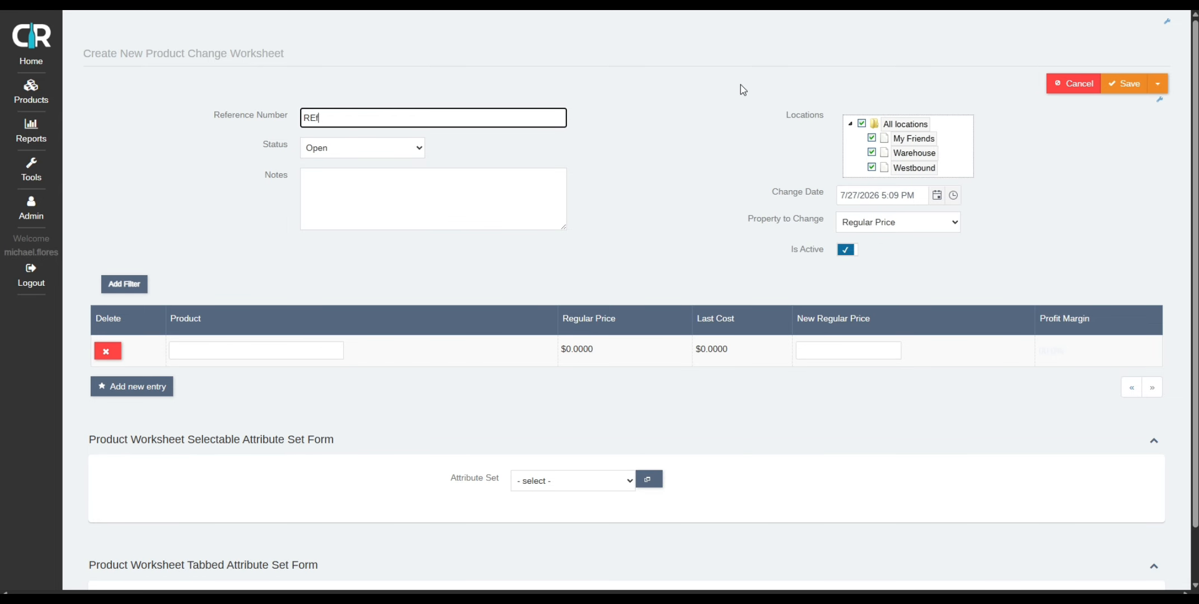
pyautogui.press('BackSpace')
pyautogui.press('BackSpace')
pyautogui.press('BackSpace')
pyautogui.press('BackSpace')
pyautogui.press('BackSpace')
pyautogui.write('erenc')
pyautogui.press('BackSpace')
pyautogui.press('BackSpace')
pyautogui.write('fer')
pyautogui.press('BackSpace')
pyautogui.press('BackSpace')
pyautogui.press('BackSpace')
pyautogui.press('BackSpace')
pyautogui.press('BackSpace')
pyautogui.press('BackSpace')
pyautogui.write('eference1')
pyautogui.press('BackSpace')
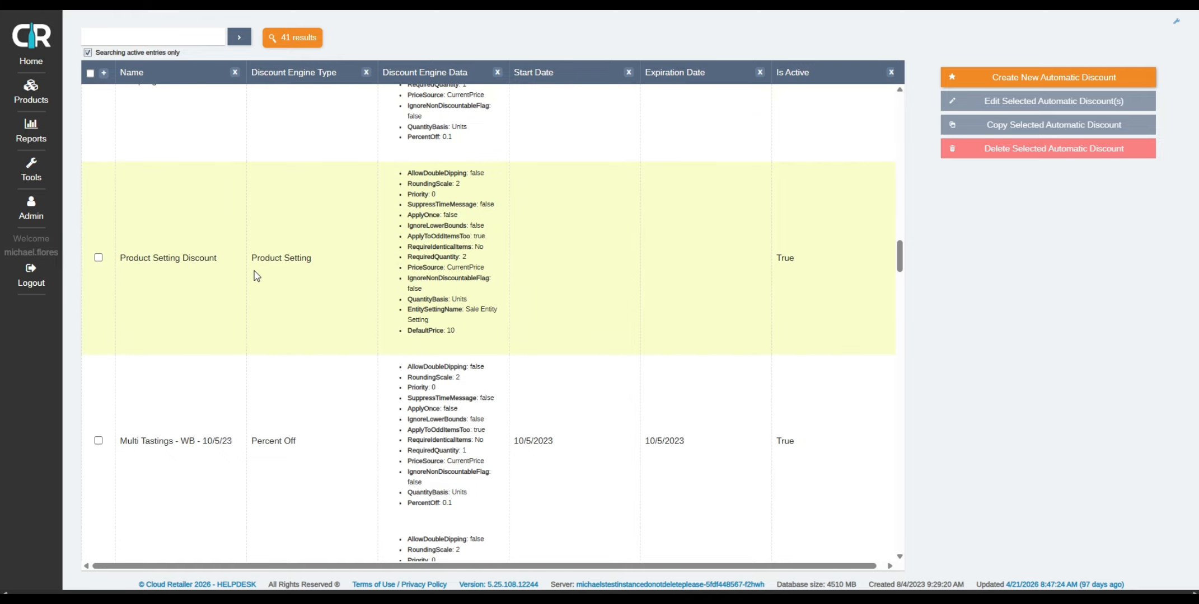
# Copy the name "Product Setting Discount" from the automatic discounts list and append it to the worksheet's reference number
pyautogui.moveTo(227, 258); pyautogui.dragTo(122, 257)
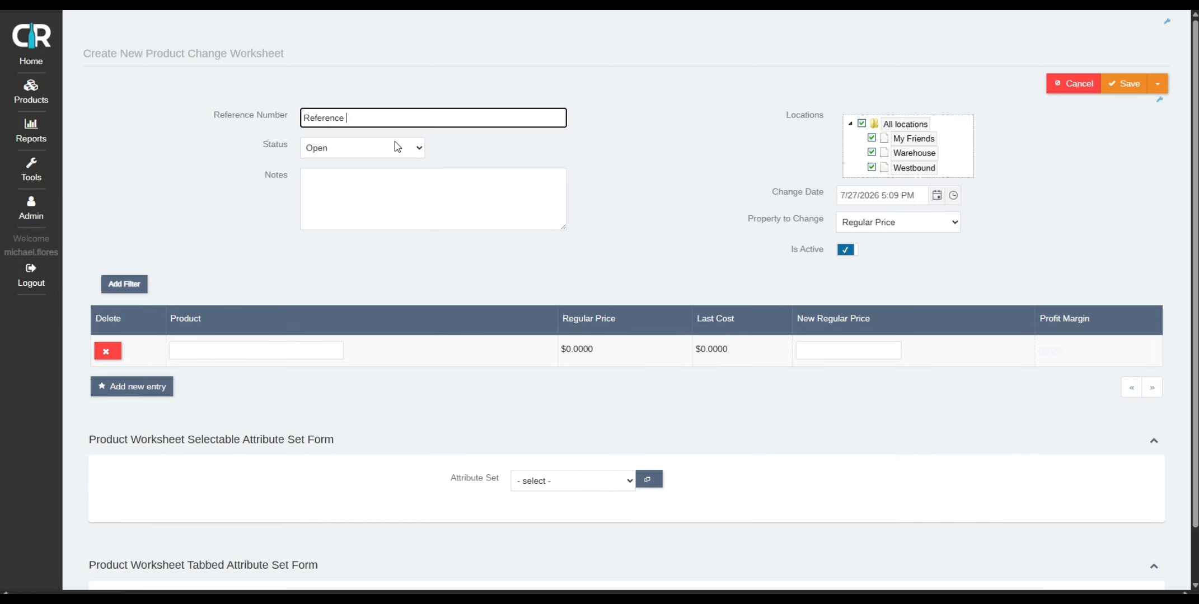
pyautogui.write('Product Setting Discount')
pyautogui.click(663, 151)
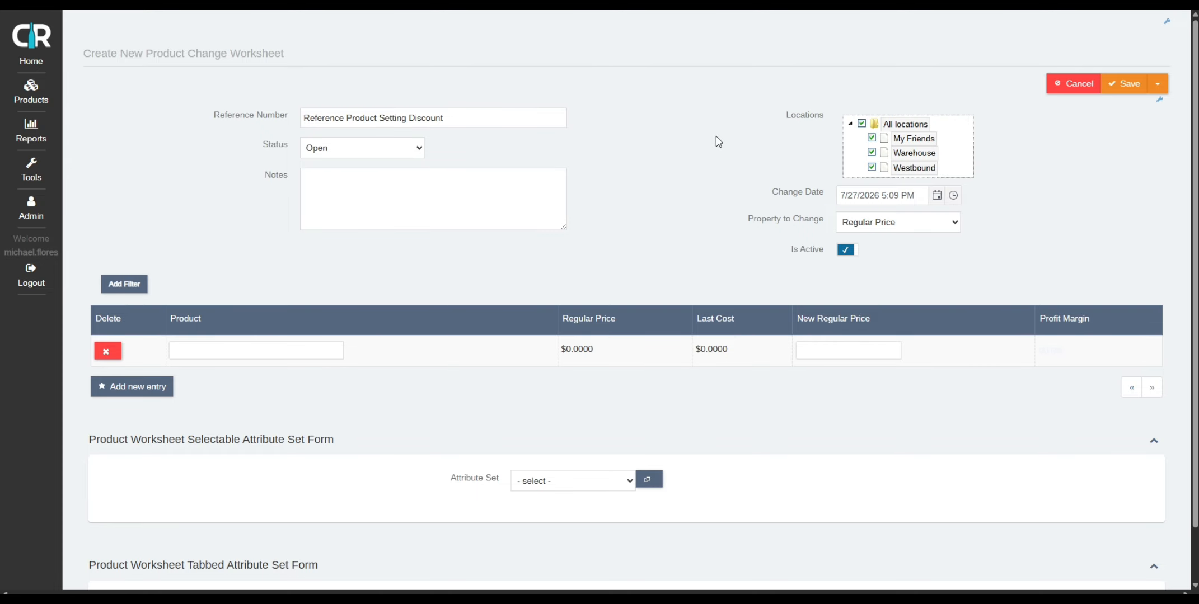
# Set the worksheet's property to change to Entity Setting
pyautogui.click(391, 146)
pyautogui.moveTo(392, 145); pyautogui.dragTo(795, 148)
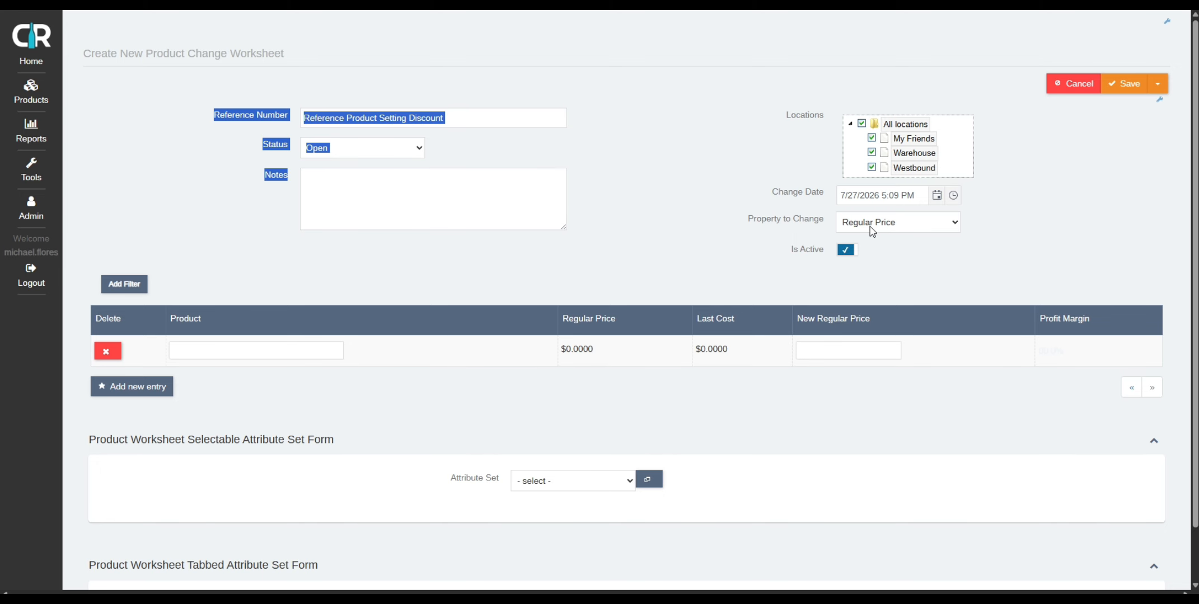
pyautogui.click(887, 229)
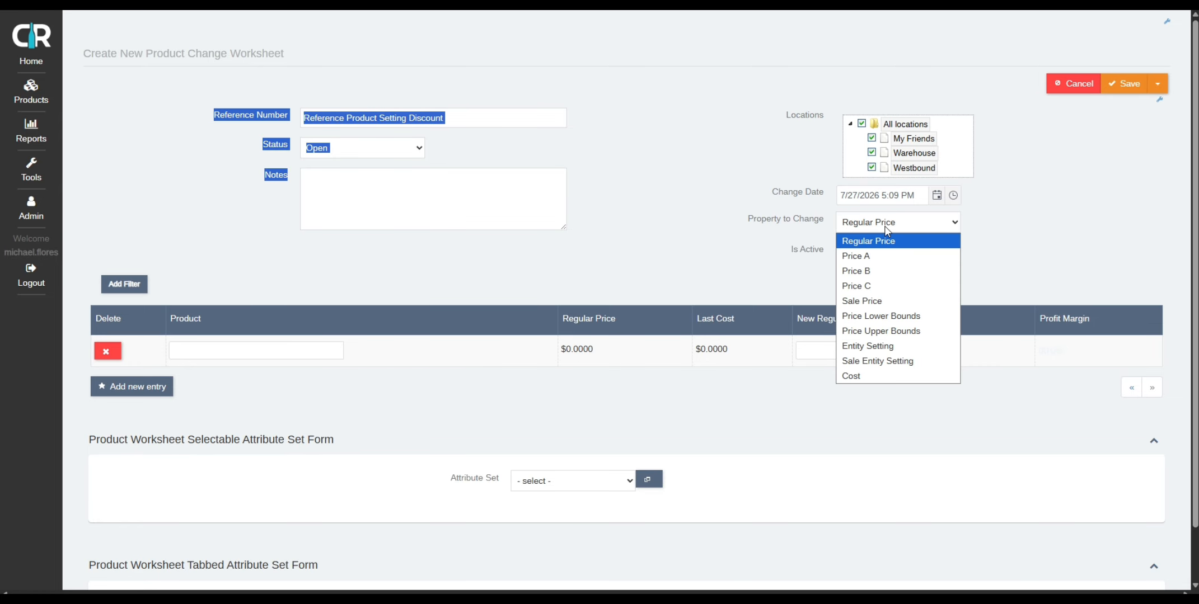
pyautogui.click(916, 351)
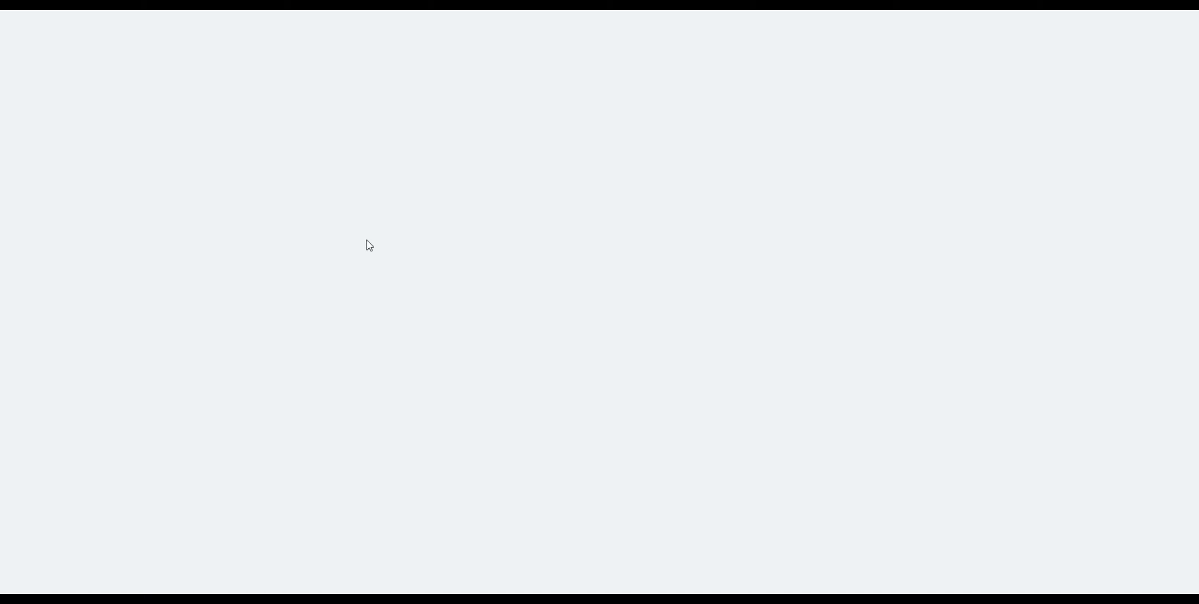
# Copy the Entity Setting Name for Price, "Sale Entity Setting", from the Product Setting Discount's engine parameters
pyautogui.scroll(-13, 340, 271)
pyautogui.scroll(9, 340, 272)
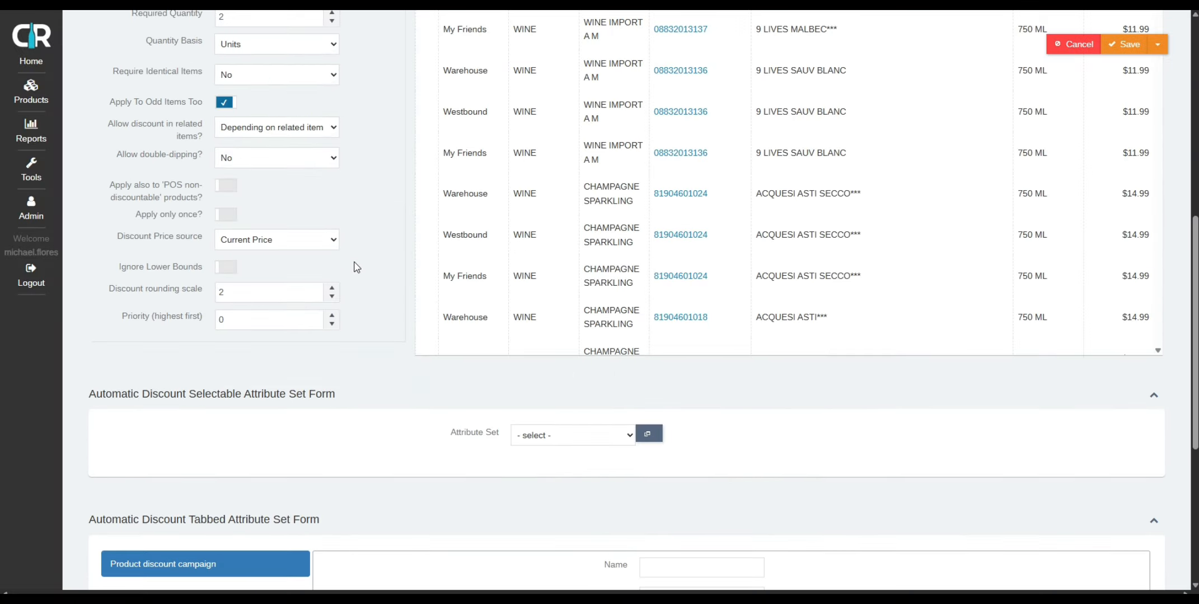
pyautogui.doubleClick(300, 140)
pyautogui.tripleClick(300, 140)
pyautogui.hotkey('ctrl', 'c')
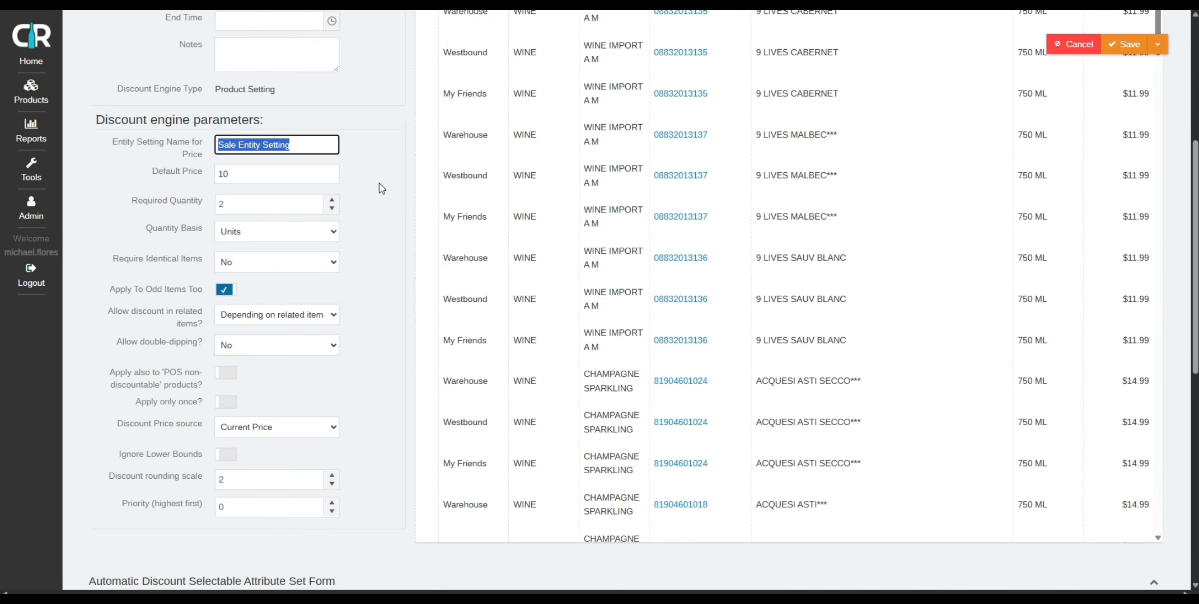
pyautogui.scroll(6, 391, 207)
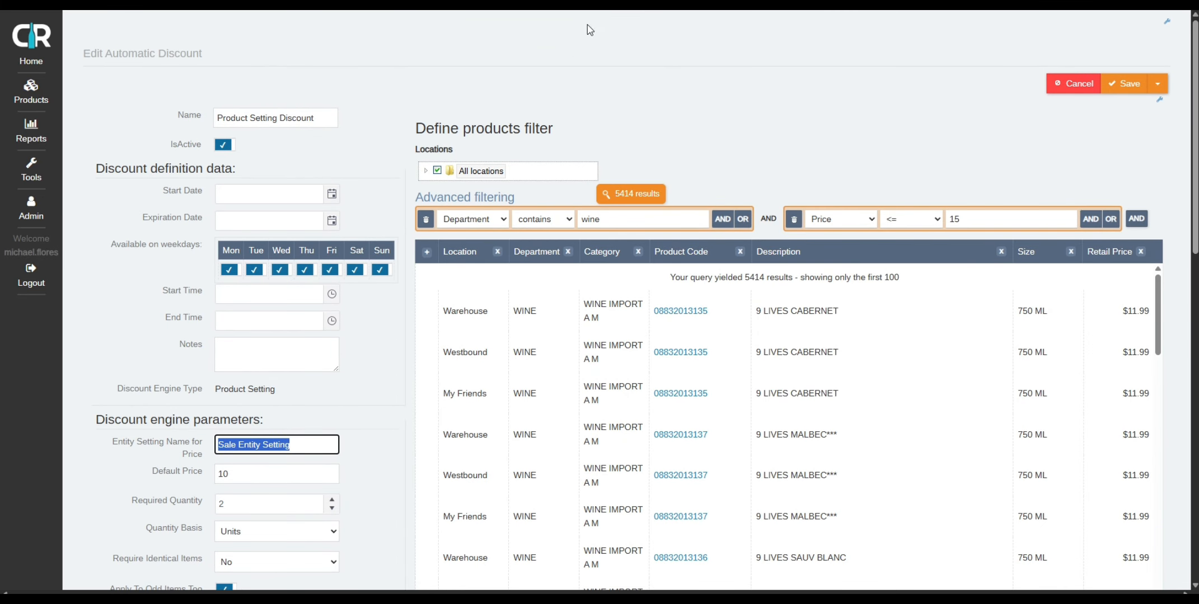
# Return to the new product change worksheet and paste "Sale Entity Setting" as the name of the entity setting to change
pyautogui.hotkey('alt', 'Tab')
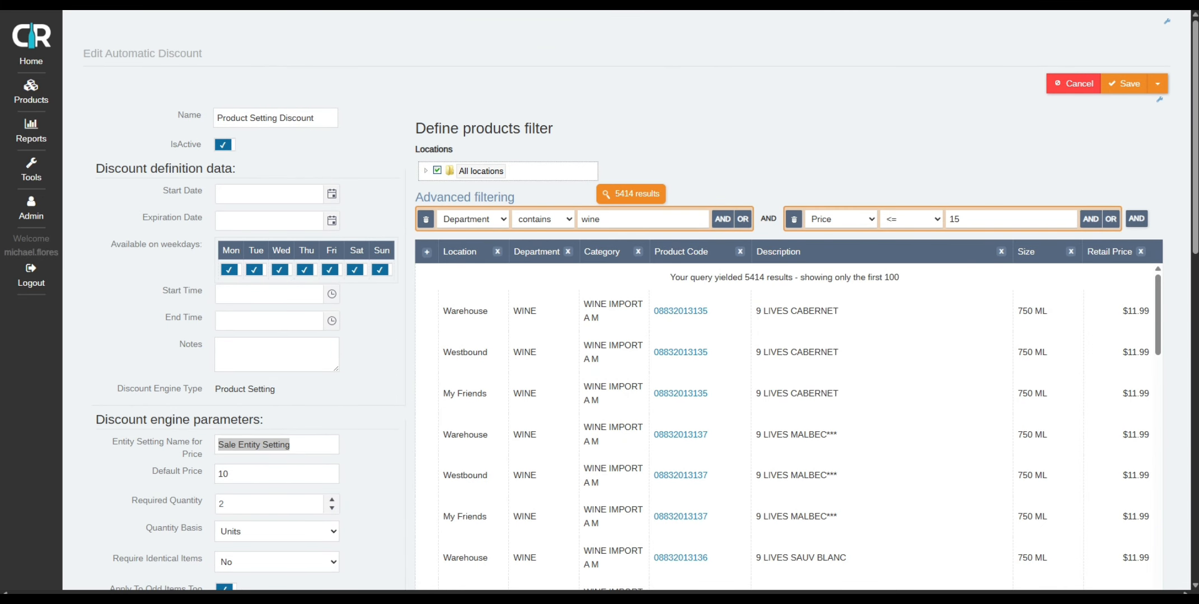
pyautogui.hotkey('ctrl', 'Tab')
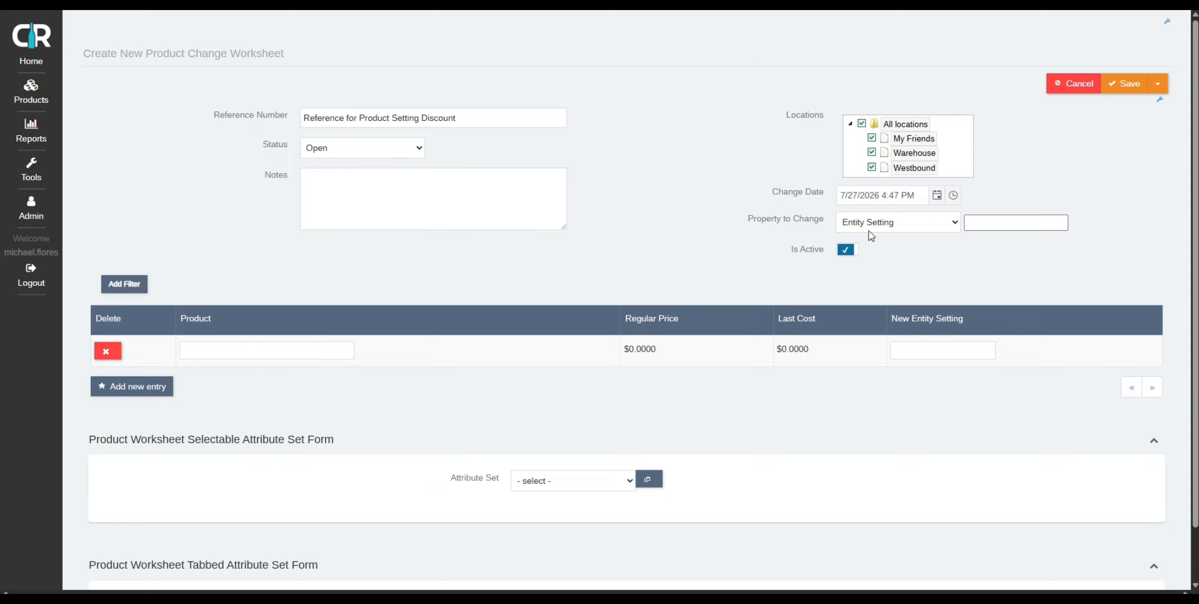
pyautogui.click(1035, 223)
pyautogui.hotkey('ctrl', 'v')
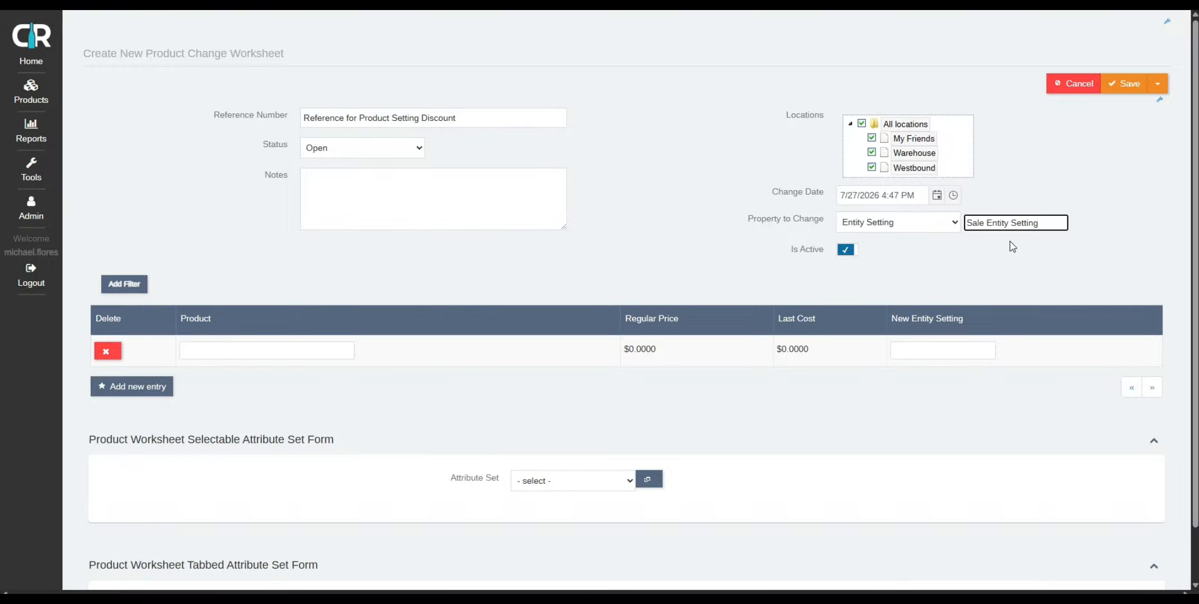
pyautogui.click(984, 262)
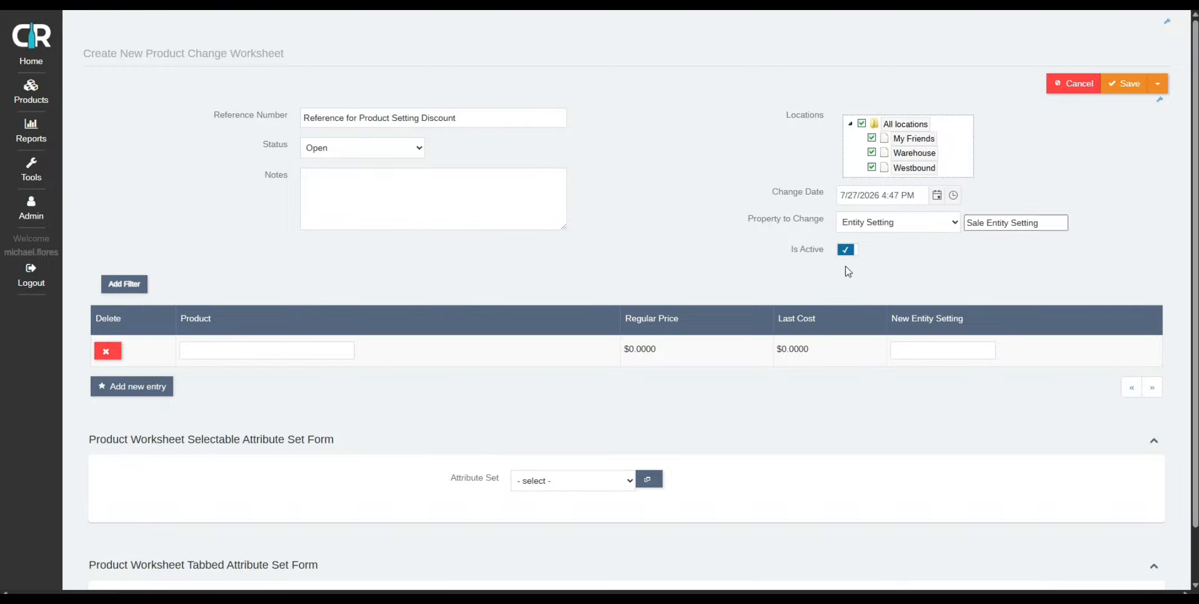
# Add a product filter to the worksheet, preview its products with the default condition and close the preview
pyautogui.click(126, 284)
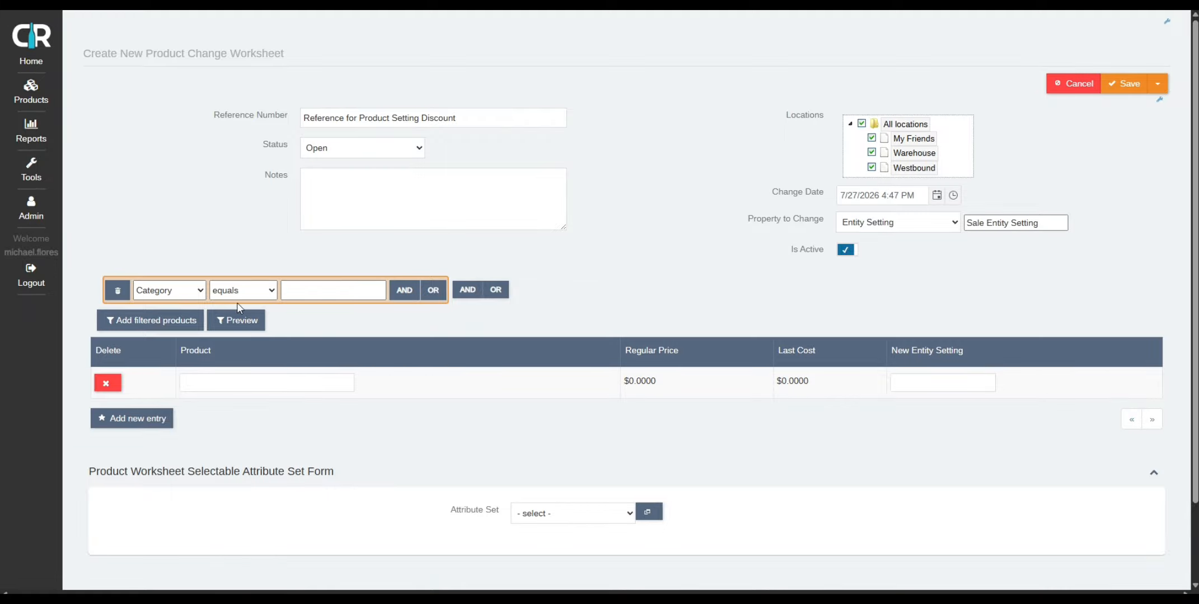
pyautogui.click(174, 291)
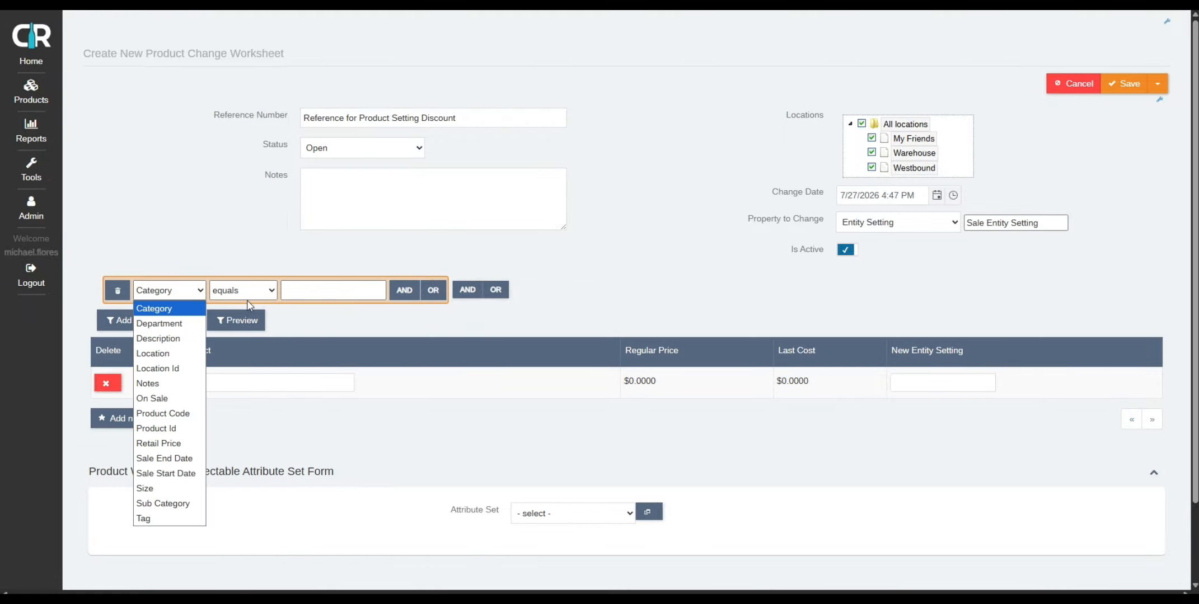
pyautogui.click(245, 319)
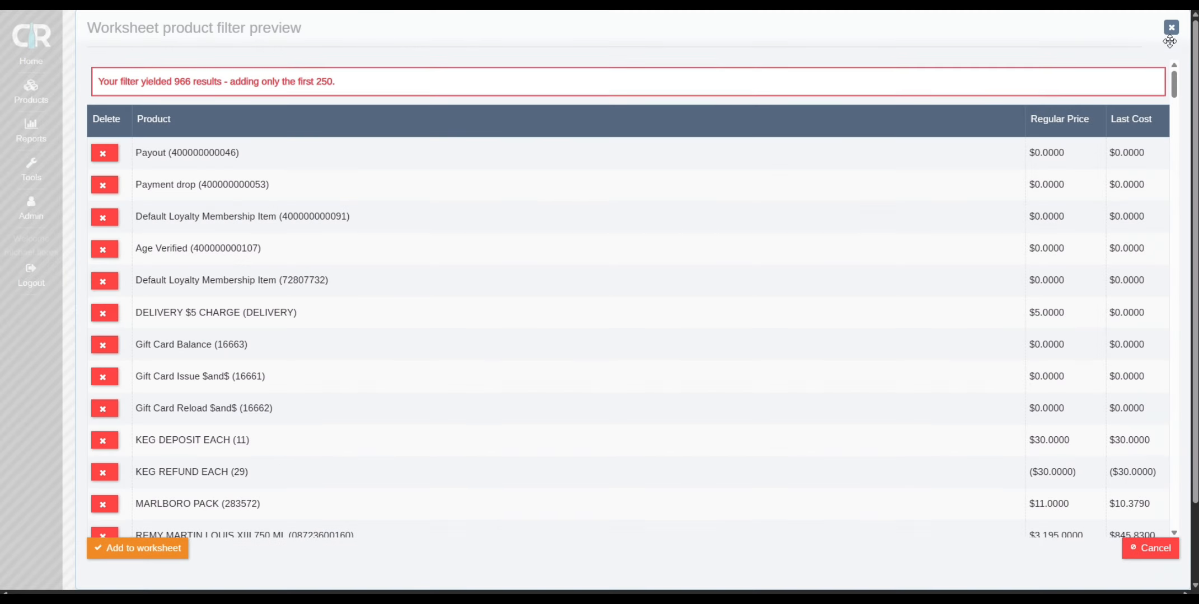
pyautogui.click(1172, 28)
# Set the worksheet's first filter condition to Department contains "wine"
pyautogui.click(184, 287)
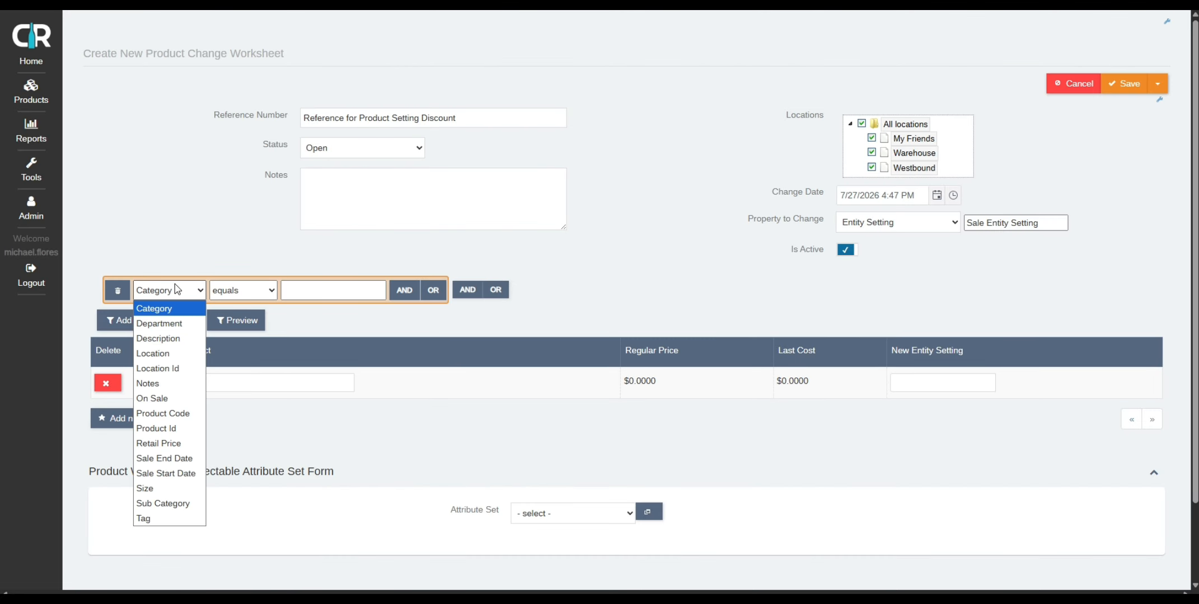
pyautogui.click(168, 305)
pyautogui.click(332, 289)
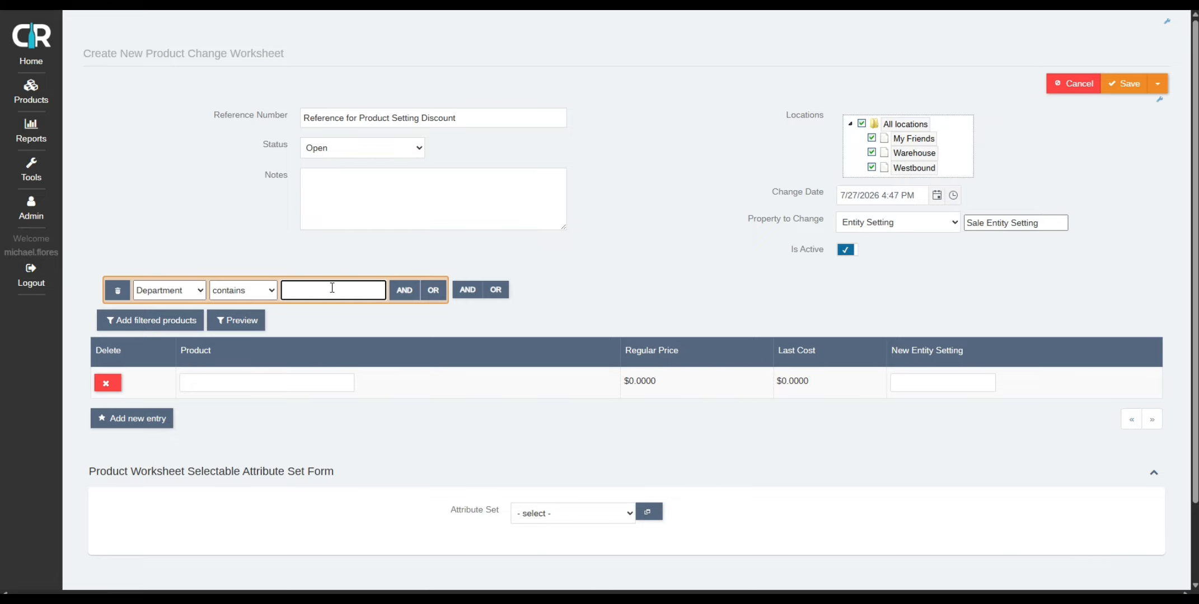
pyautogui.write('wine')
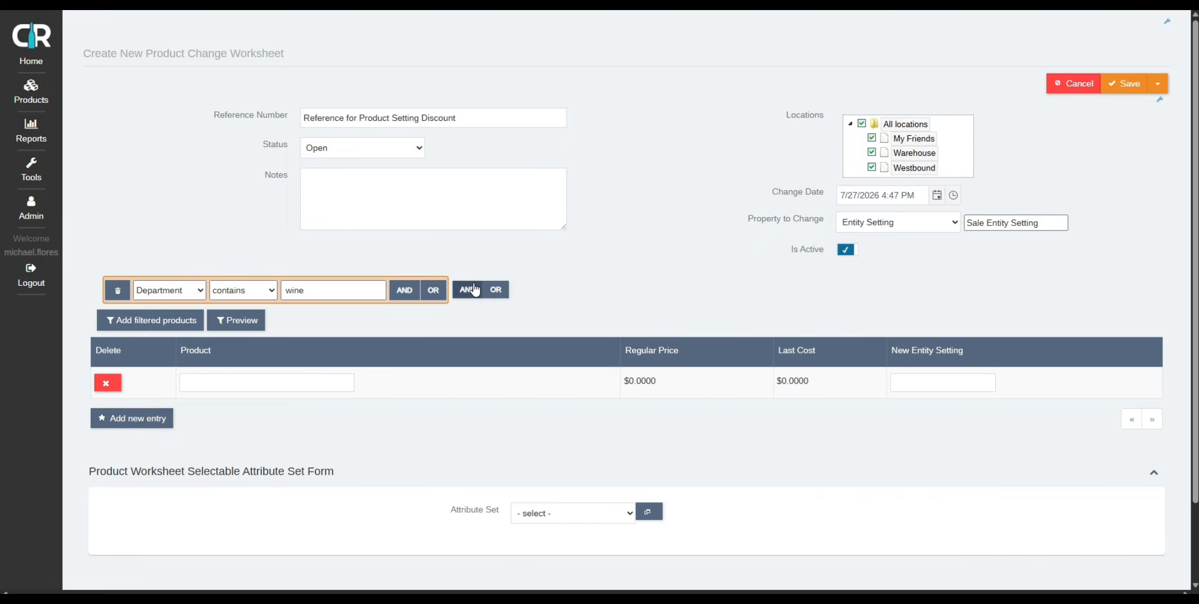
# Add an AND condition of Retail Price <= 15 to the worksheet's product filter
pyautogui.click(470, 290)
pyautogui.click(557, 292)
pyautogui.click(535, 444)
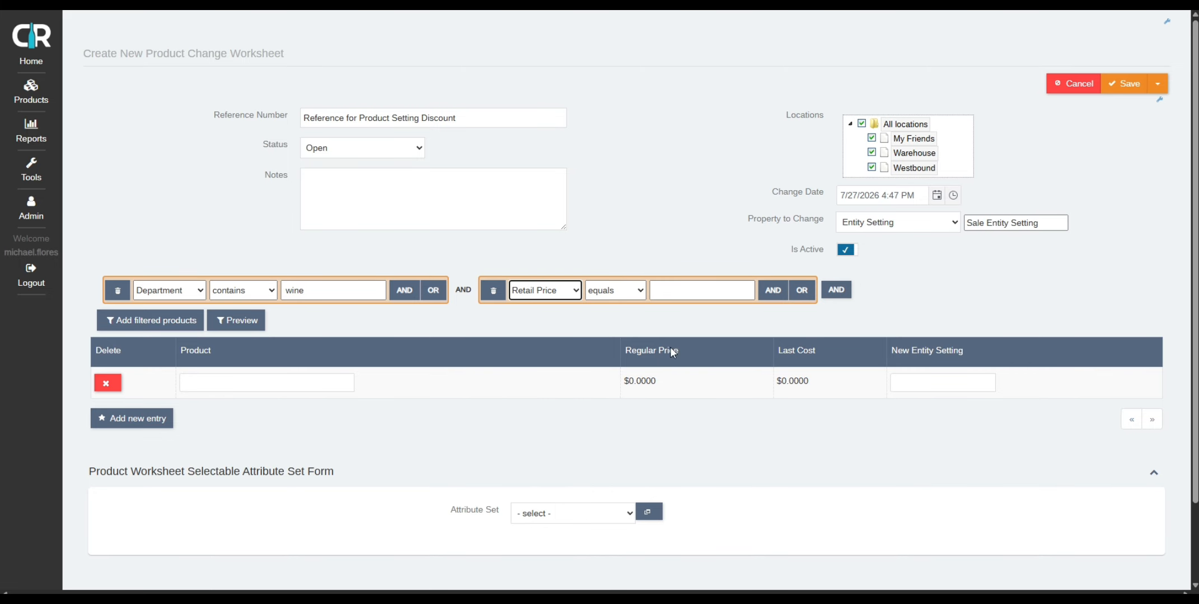
pyautogui.click(696, 293)
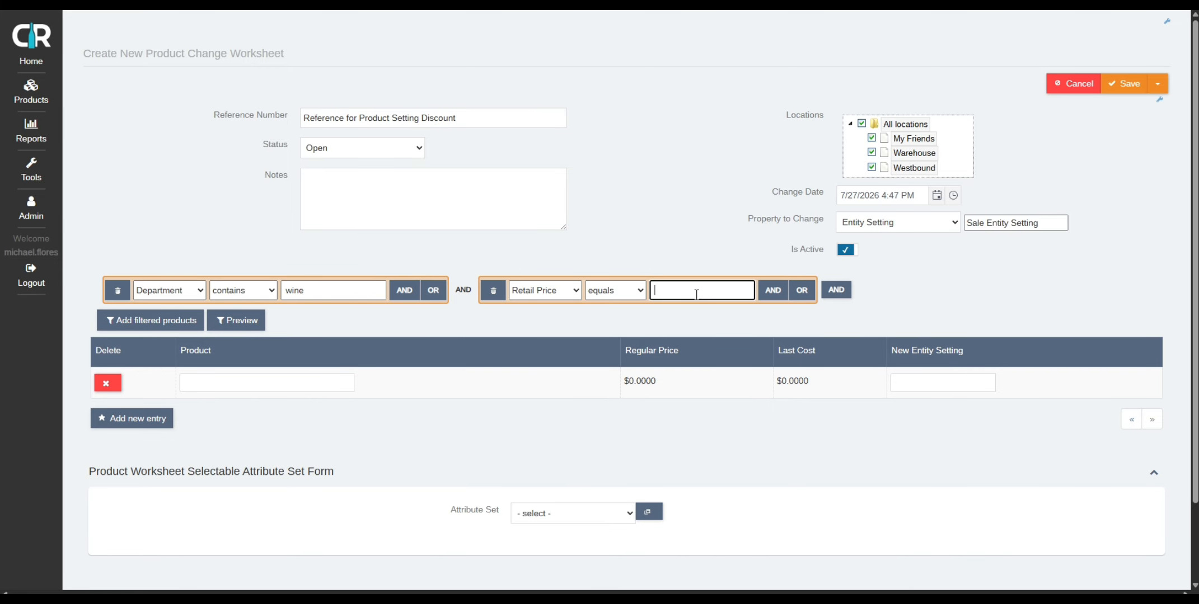
pyautogui.click(612, 290)
pyautogui.click(610, 380)
pyautogui.click(690, 293)
pyautogui.write('15')
# Add an AND condition of Description contains "sauv" and add the filtered products to the worksheet
pyautogui.click(836, 290)
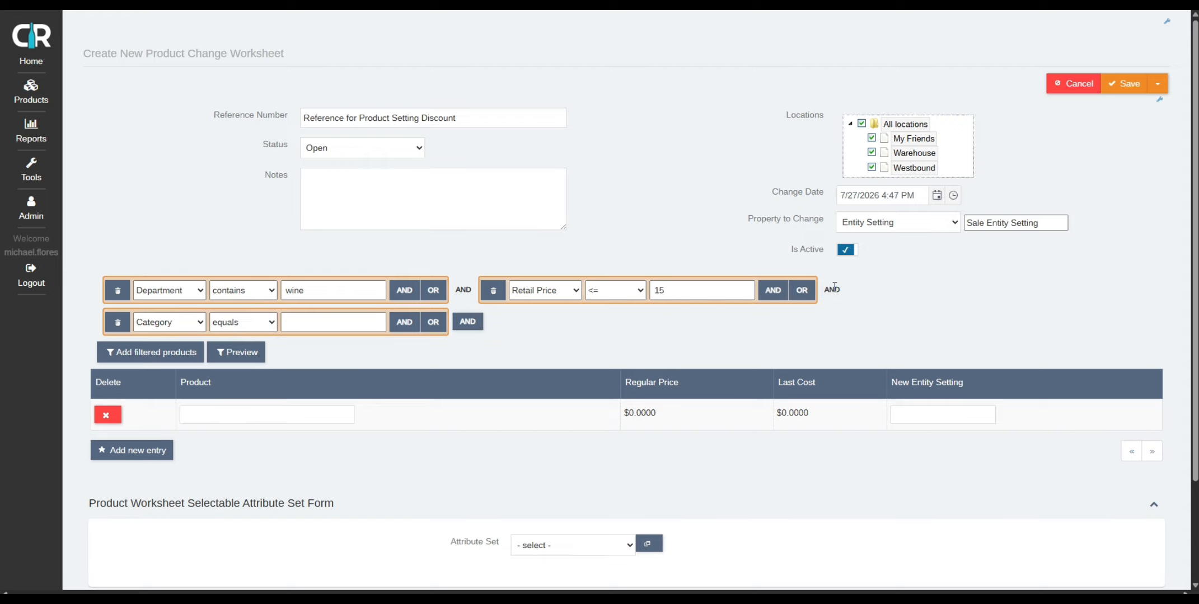
pyautogui.click(174, 324)
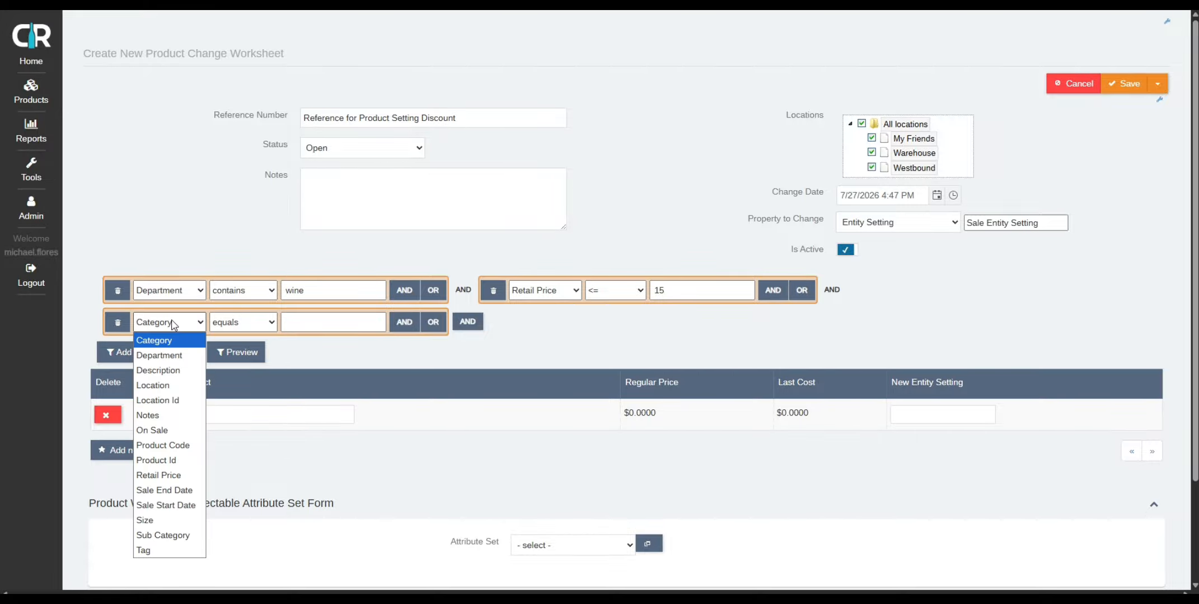
pyautogui.click(172, 371)
pyautogui.click(376, 329)
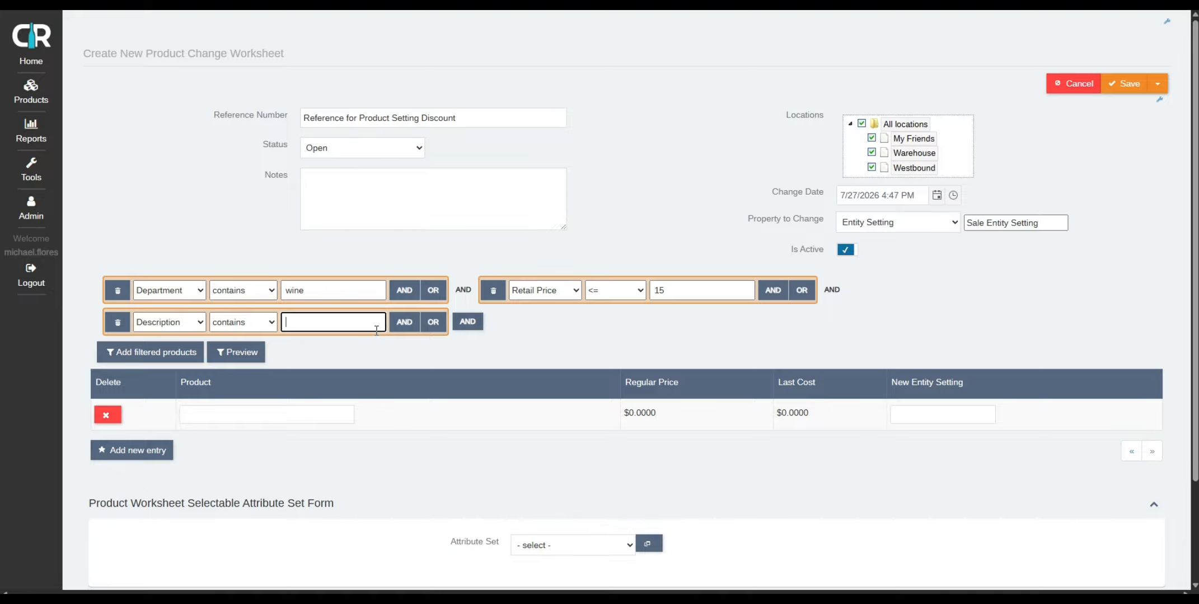
pyautogui.write('sauv')
pyautogui.click(189, 351)
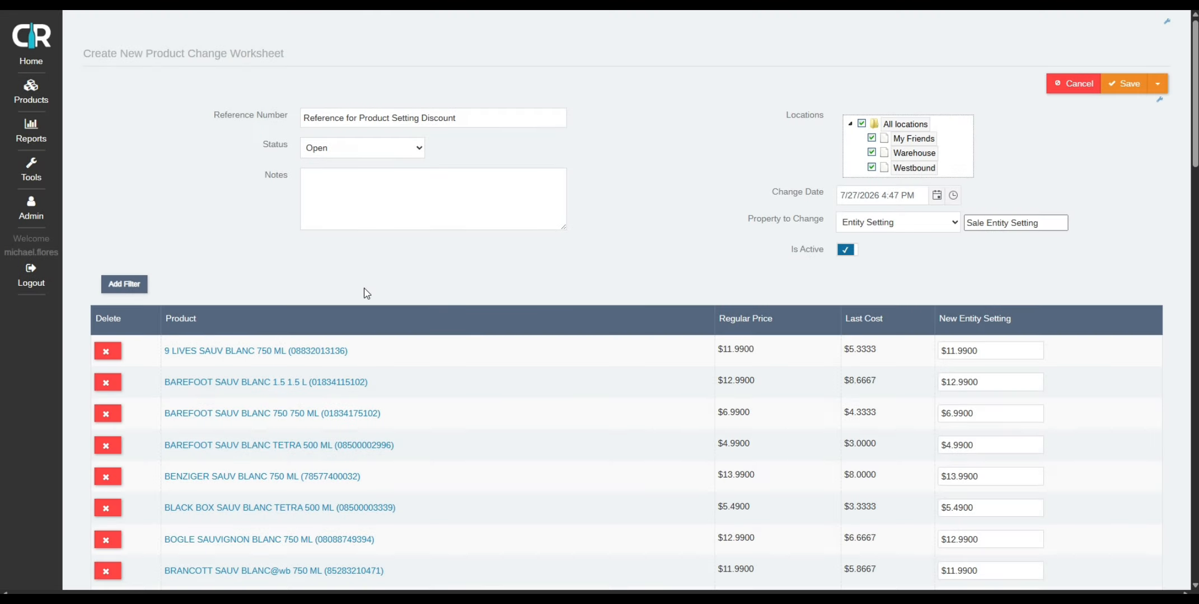
# Review the added products and set the new entity setting of 9 LIVES SAUV BLANC 750 ML to 9
pyautogui.scroll(-3, 372, 284)
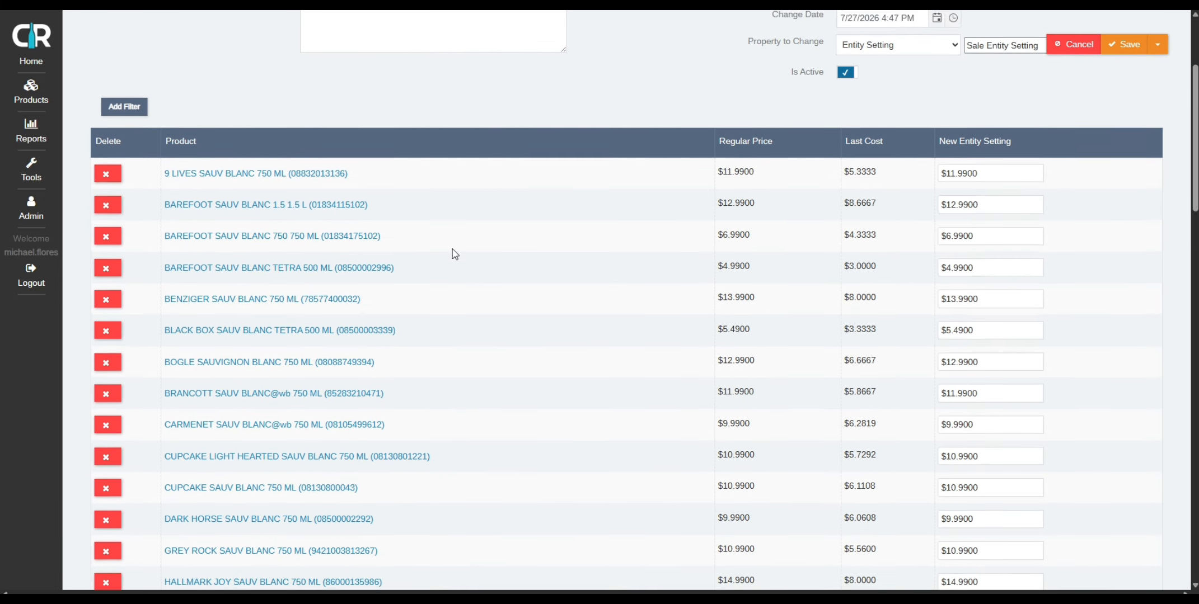
pyautogui.scroll(3, 690, 197)
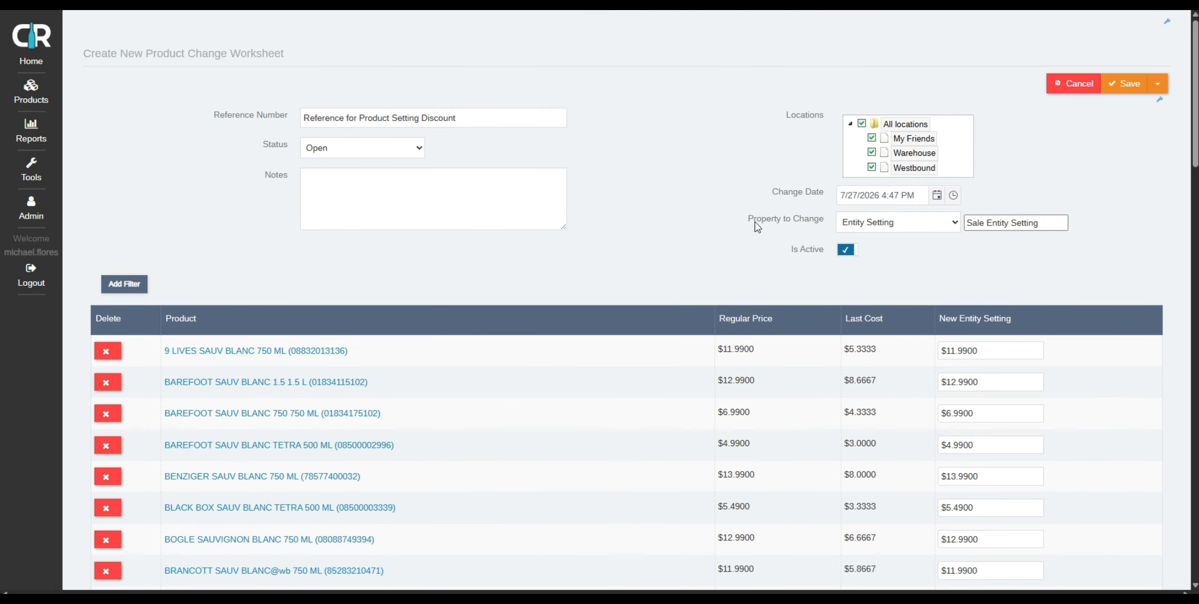
pyautogui.doubleClick(1013, 347)
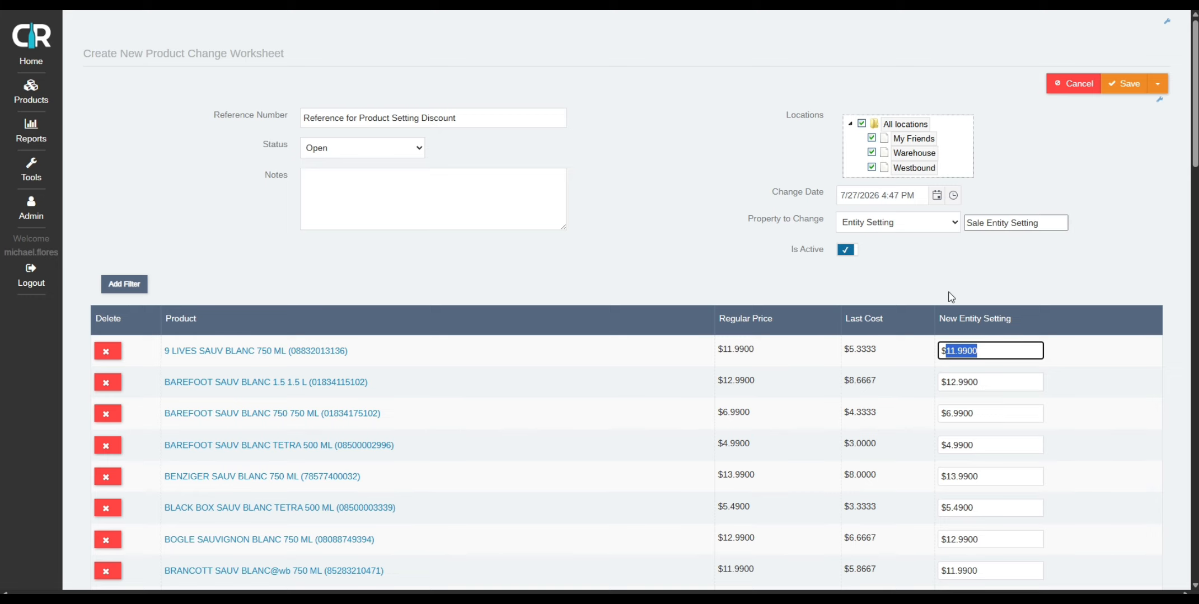
pyautogui.click(724, 350)
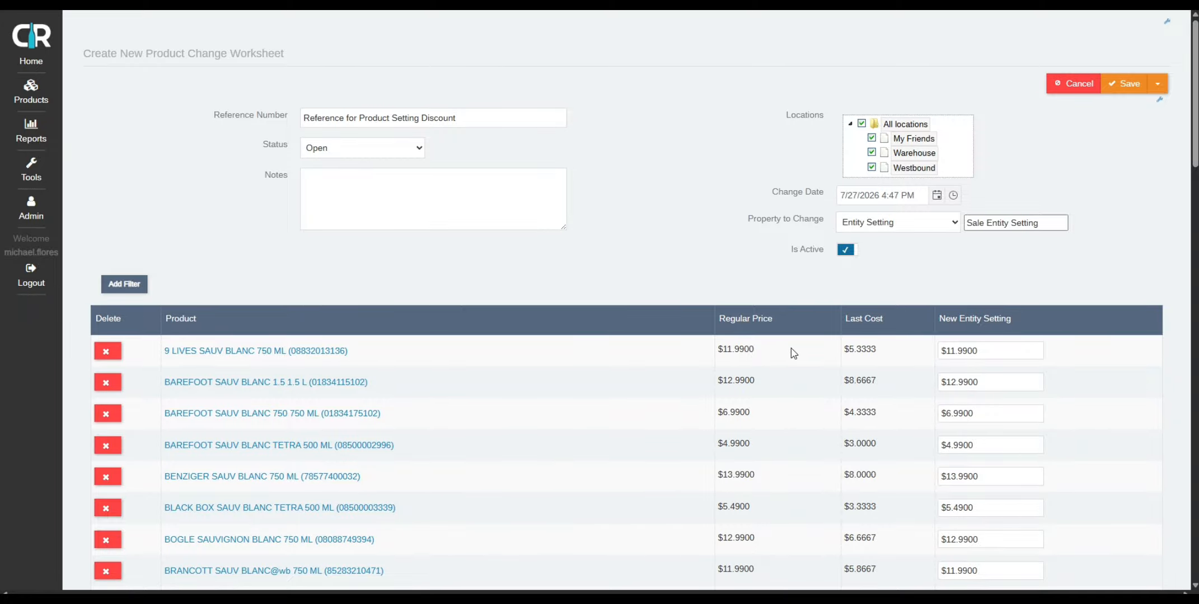
pyautogui.doubleClick(980, 344)
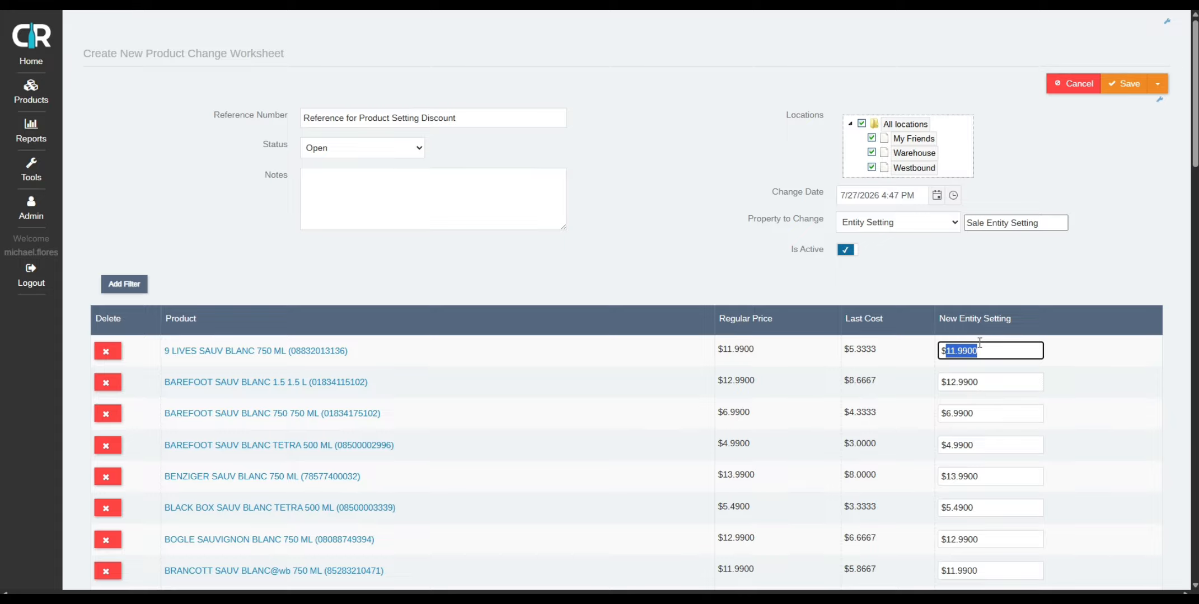
pyautogui.write('9')
pyautogui.press('Tab')
pyautogui.press('Tab')
# Set the new entity settings of the Barefoot Sauv Blancs to 10 for the 1.5 L, 5 for the 750 ML and 3 for the Tetra 500 ML
pyautogui.doubleClick(986, 383)
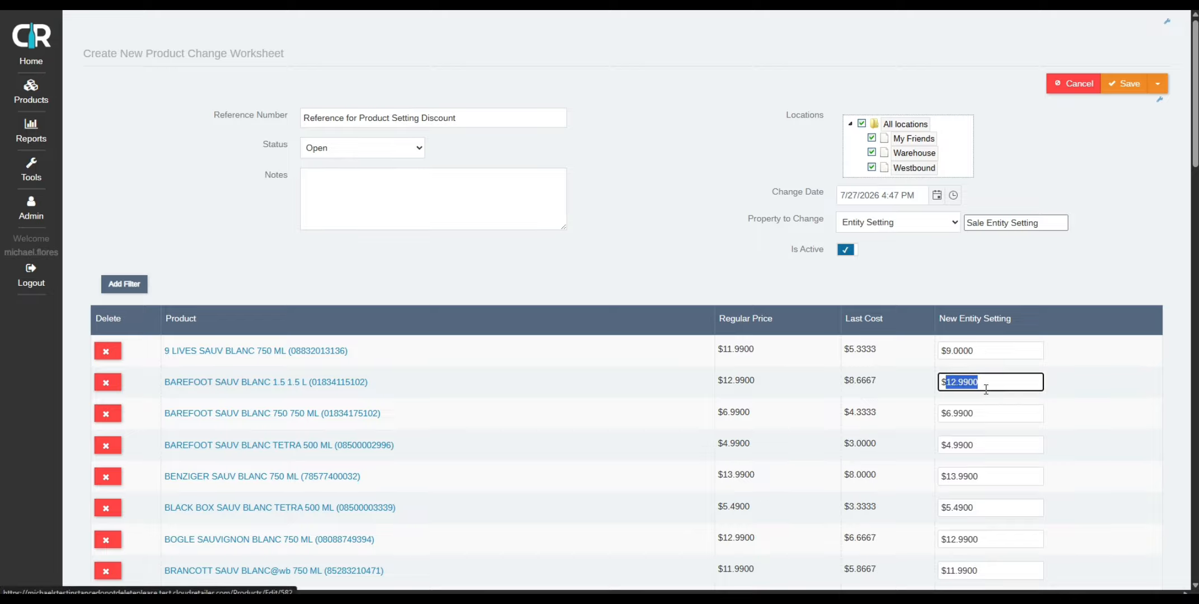
pyautogui.write('10')
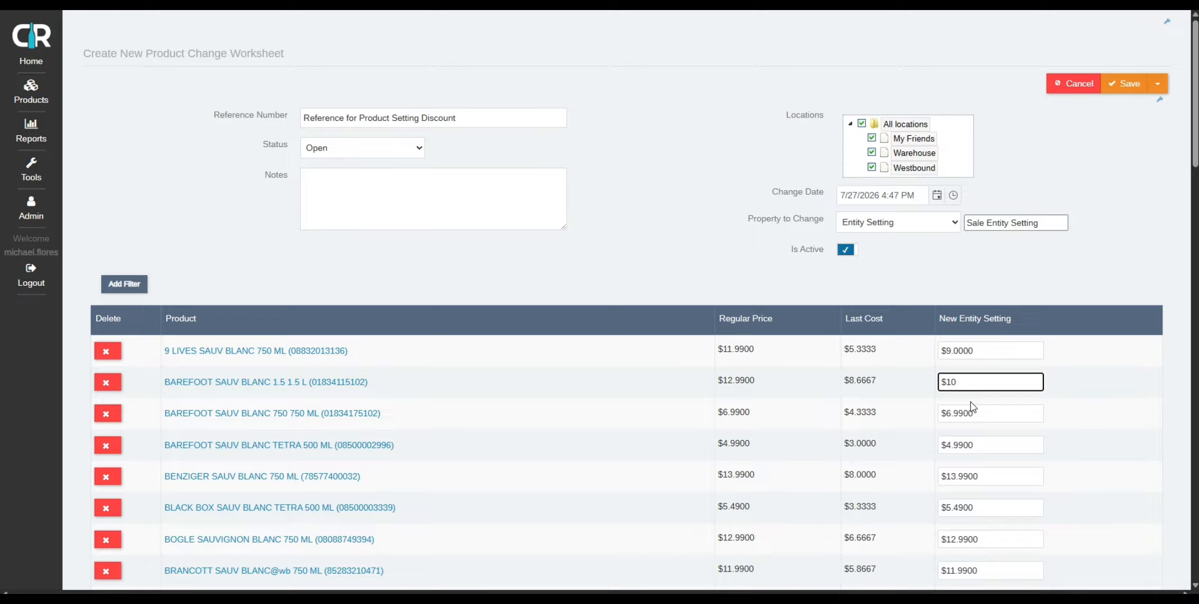
pyautogui.doubleClick(972, 412)
pyautogui.write('5')
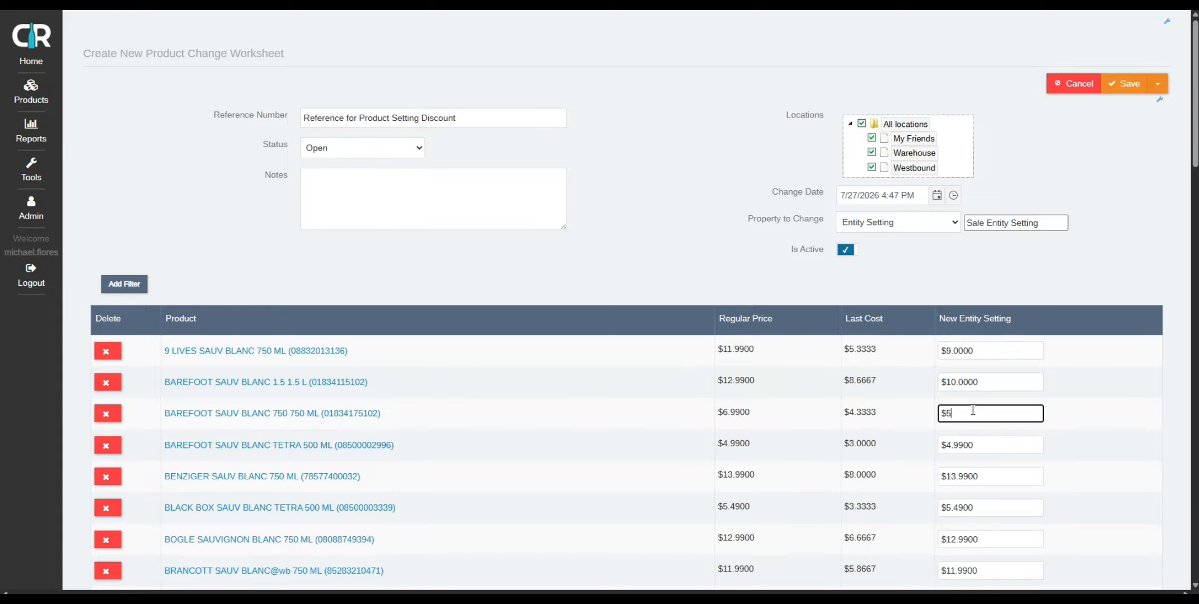
pyautogui.doubleClick(978, 445)
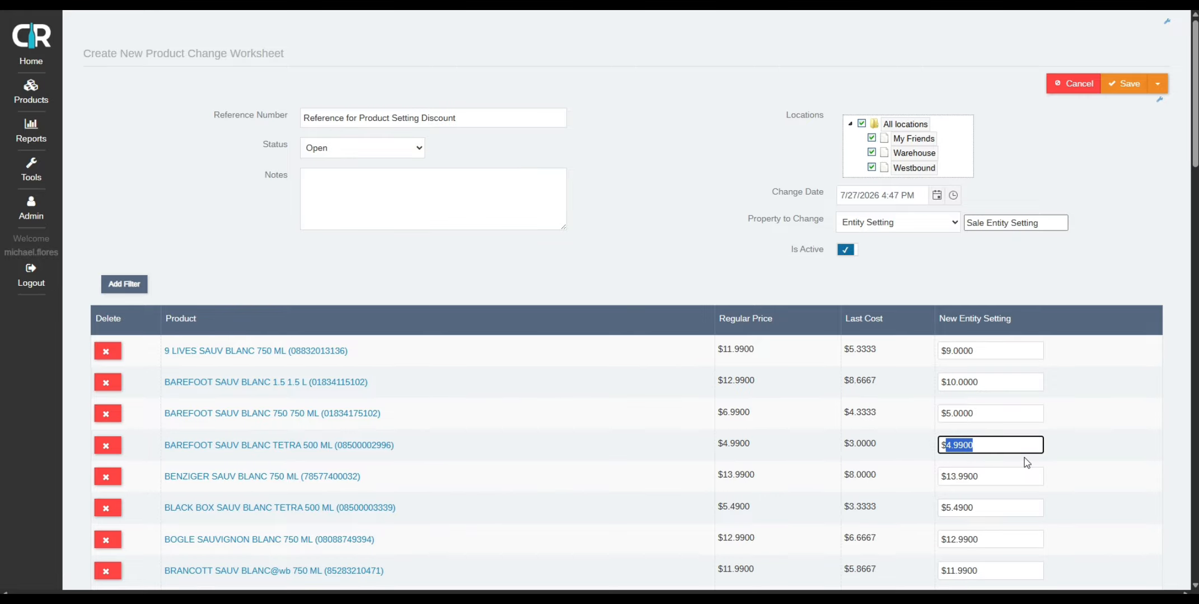
pyautogui.write('3')
# Set the new entity settings of BENZIGER SAUV BLANC 750 ML to 12 and BLACK BOX SAUV BLANC TETRA 500 ML to 3
pyautogui.scroll(-1, 1026, 461)
pyautogui.doubleClick(1003, 407)
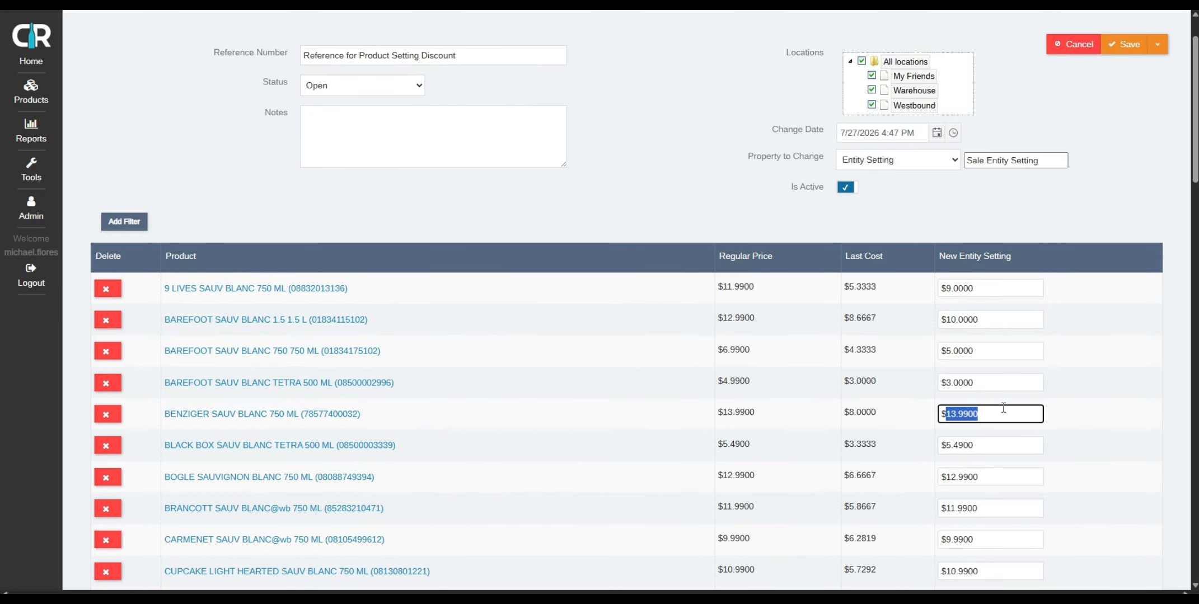
pyautogui.write('12')
pyautogui.doubleClick(985, 442)
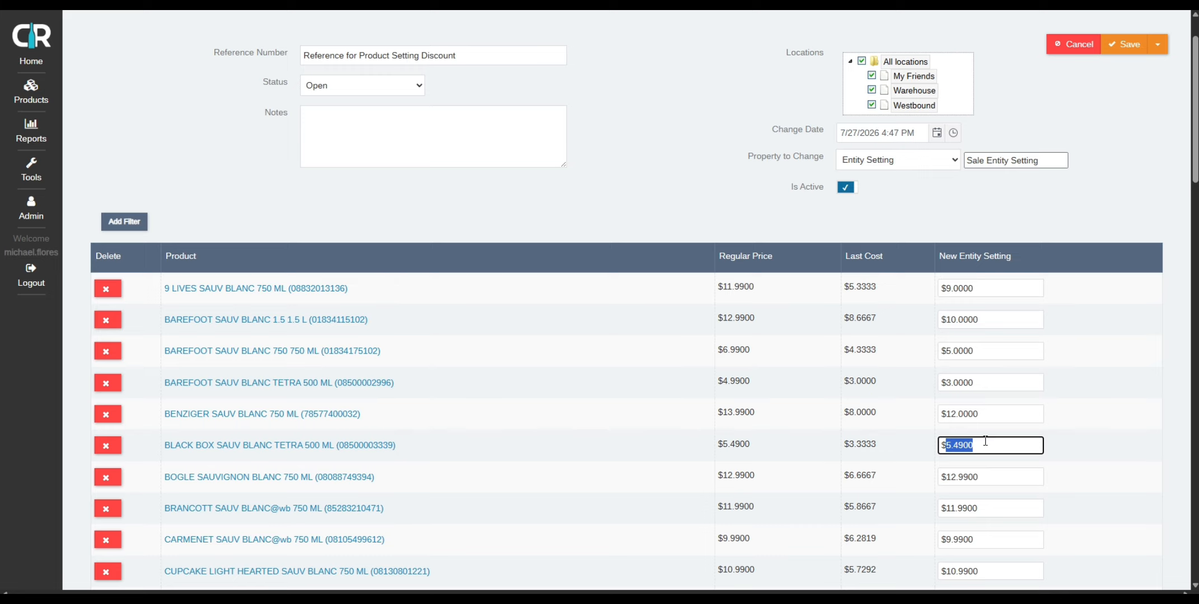
pyautogui.write('2')
pyautogui.press('BackSpace')
pyautogui.write('3')
# Set the new entity settings of Bogle Sauvignon Blanc to 11 and Brancott Sauv Blanc to 10, and open Carmenet Sauv Blanc's value for editing
pyautogui.scroll(-2, 988, 442)
pyautogui.doubleClick(981, 352)
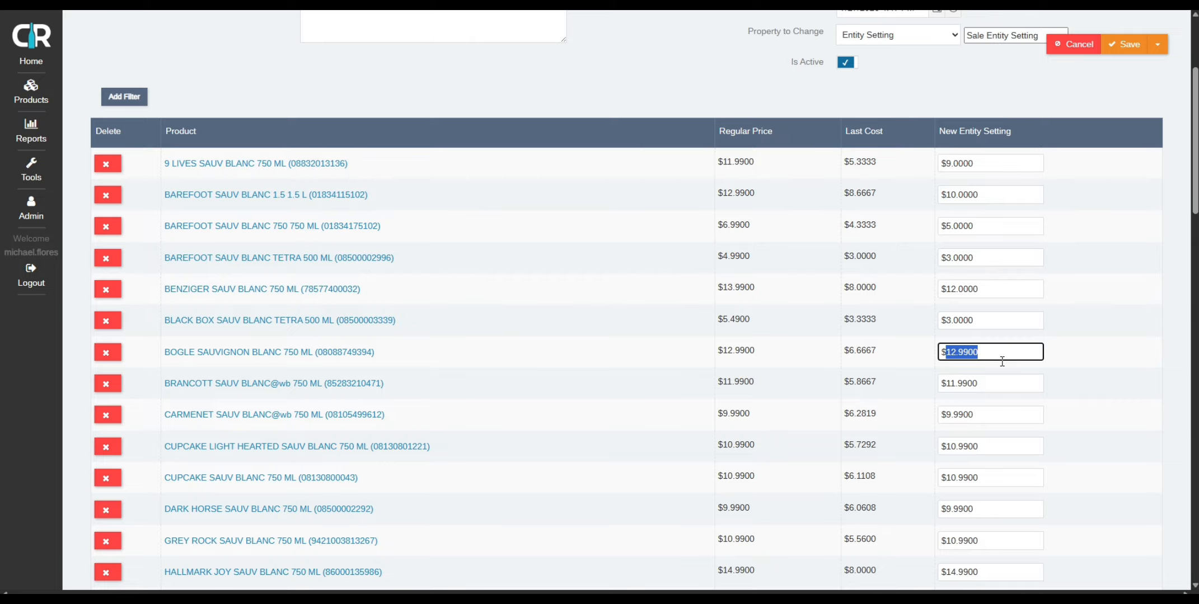
pyautogui.write('11')
pyautogui.doubleClick(995, 381)
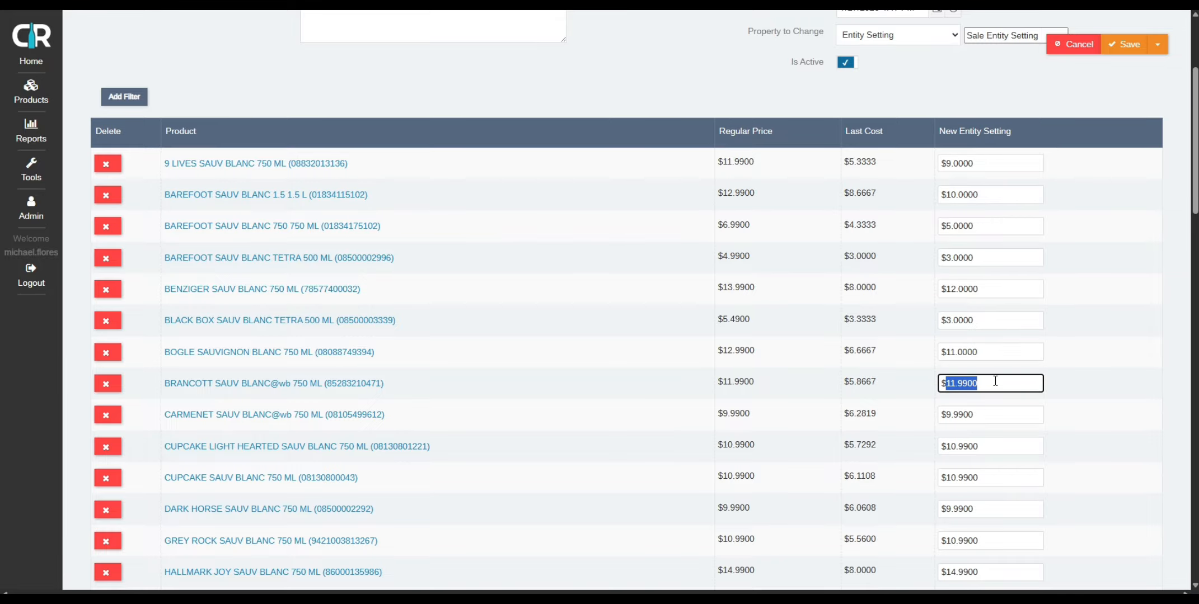
pyautogui.write('10')
pyautogui.doubleClick(965, 412)
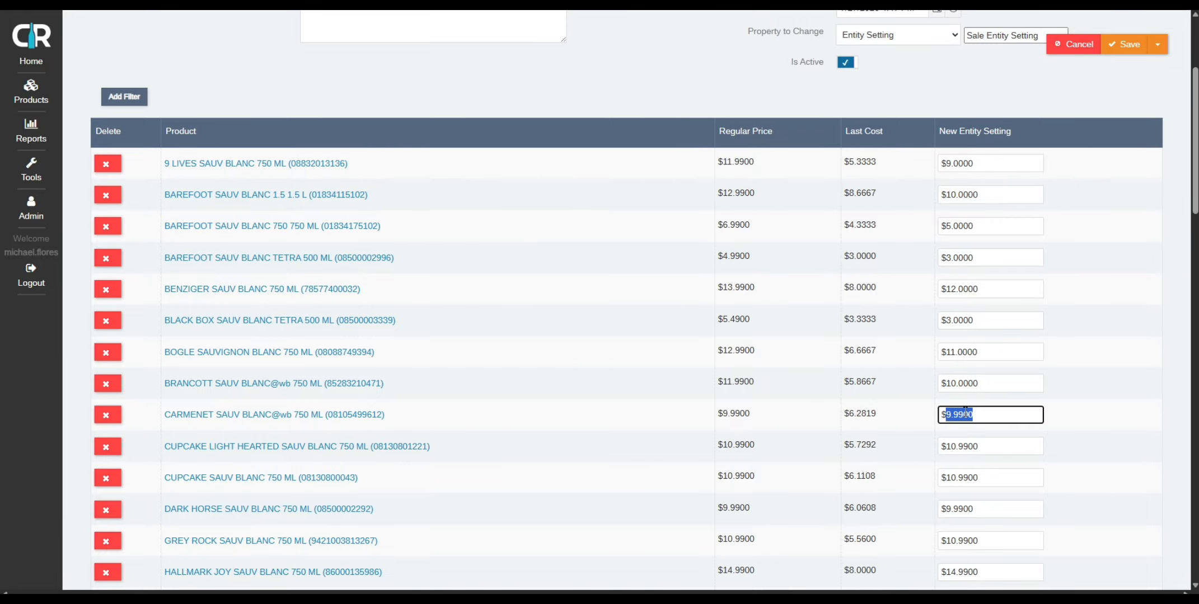